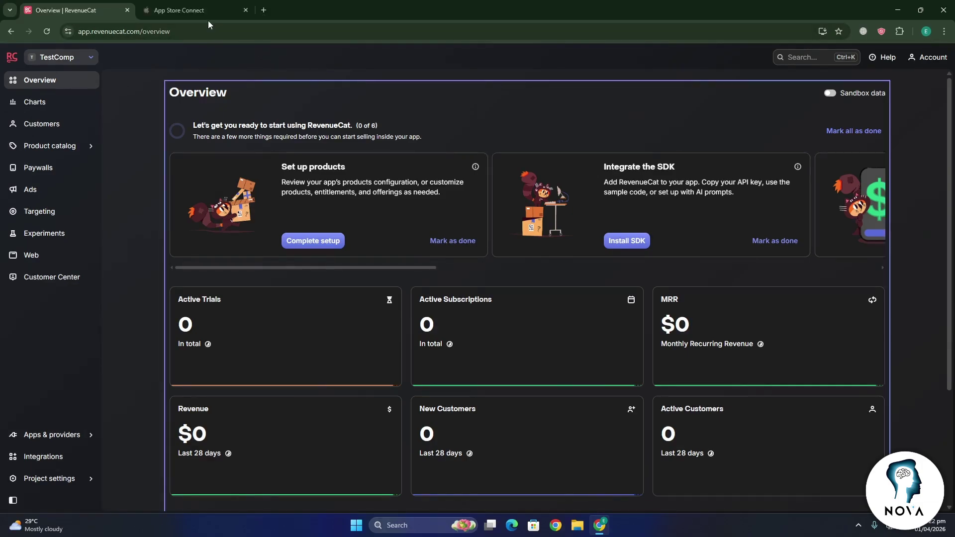
# Switch to App Store Connect and open the Premium Access subscription group to view its subscriptions.
pyautogui.click(208, 15)
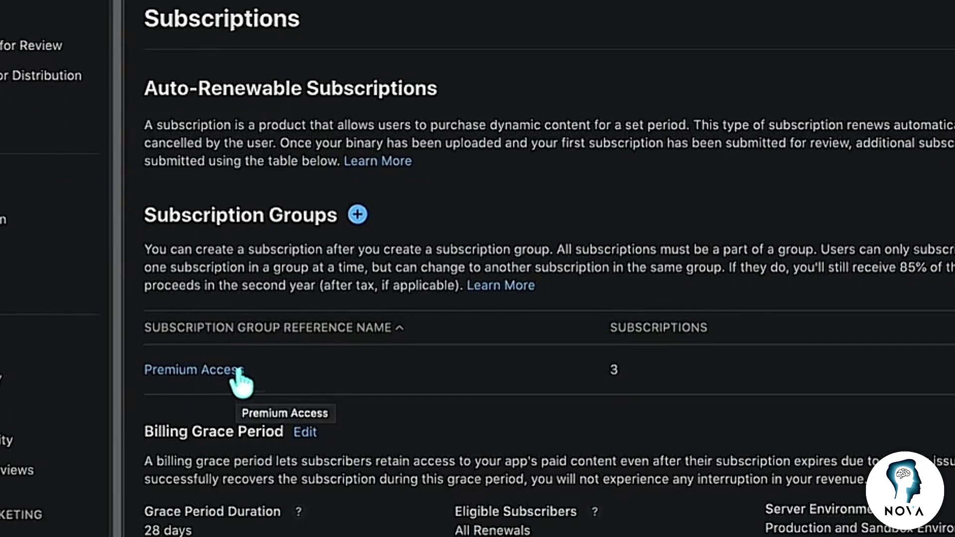
pyautogui.scroll(-2, 202, 380)
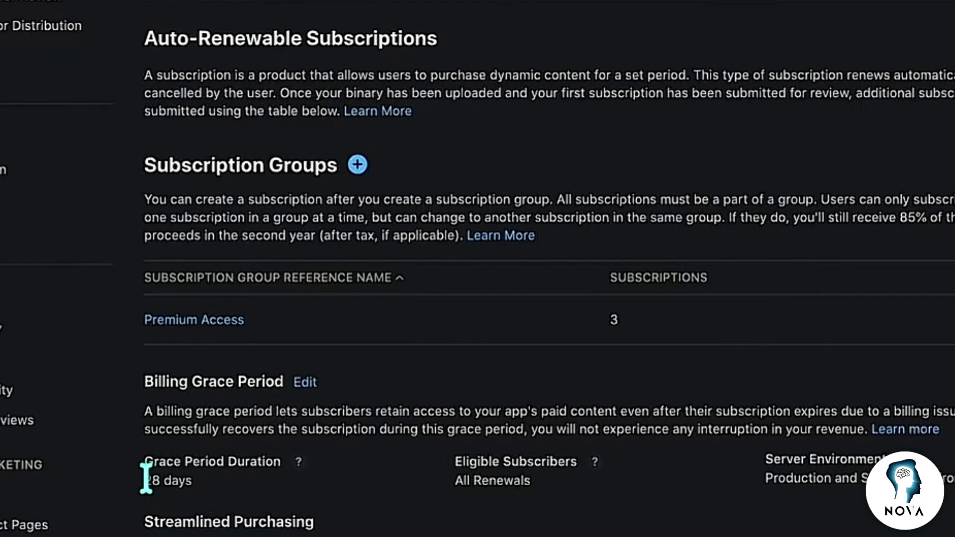
pyautogui.click(192, 322)
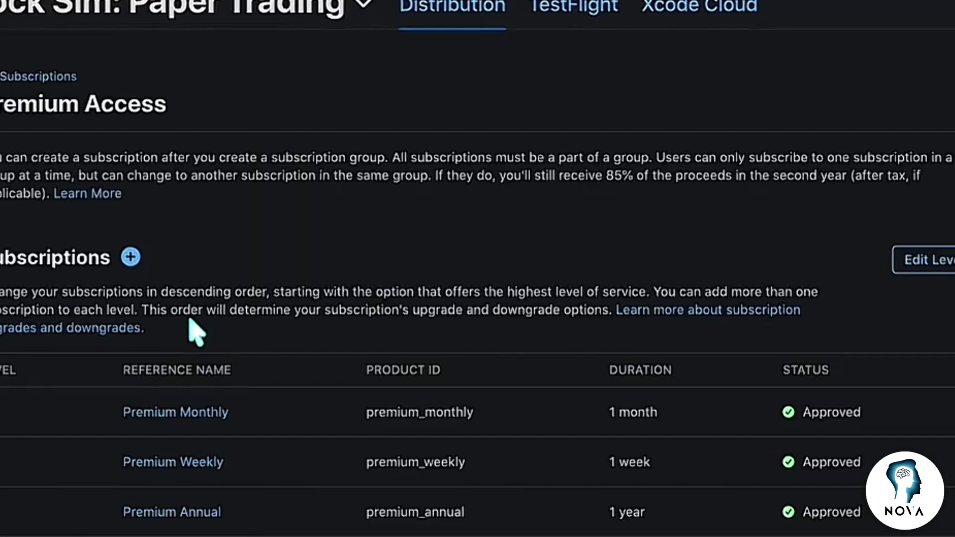
pyautogui.scroll(-2, 124, 192)
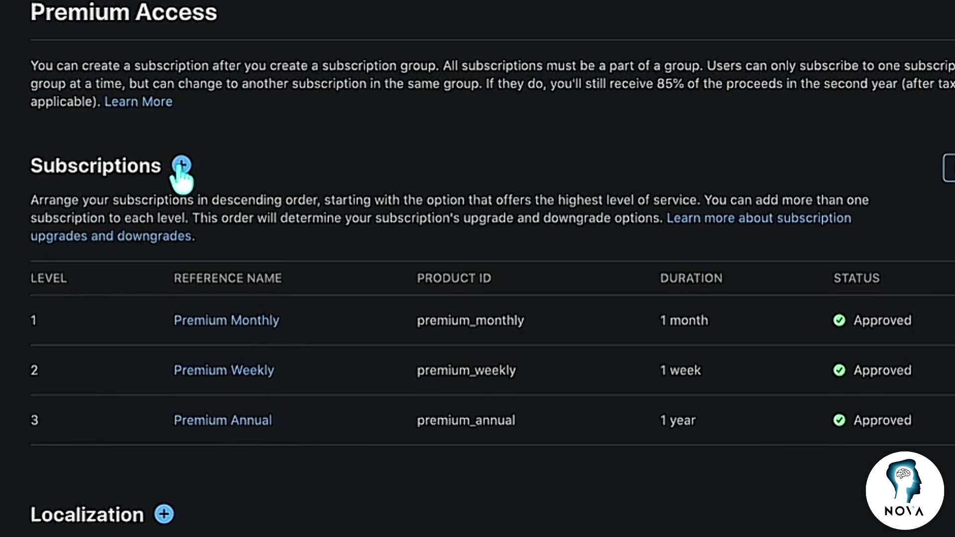
# Open the form for a new subscription to review its Reference Name and Product ID fields, and cancel it.
pyautogui.click(131, 165)
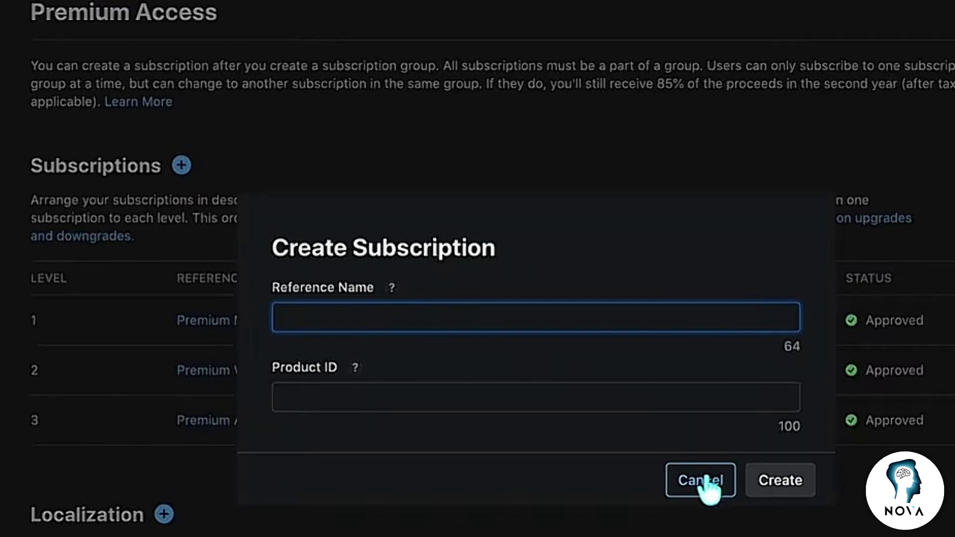
pyautogui.click(592, 399)
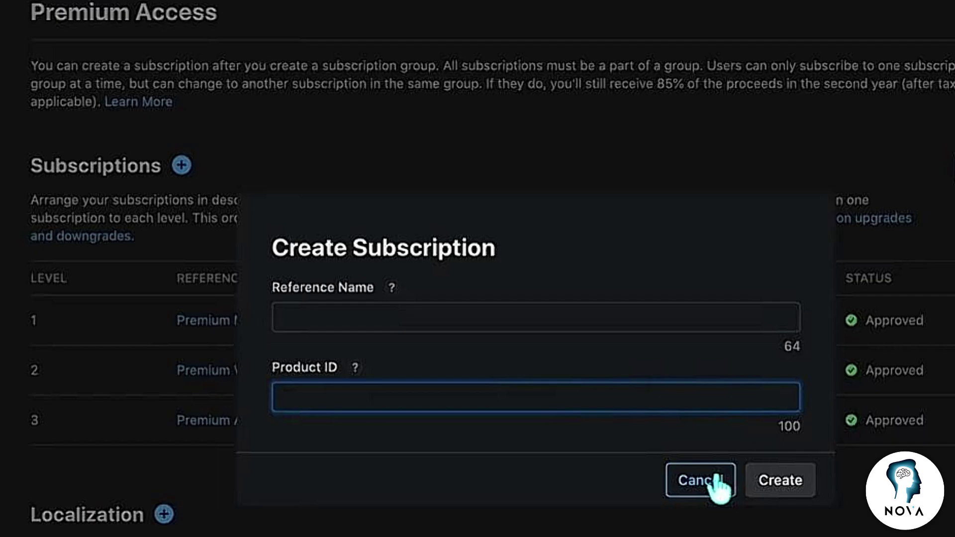
pyautogui.click(716, 479)
pyautogui.click(703, 486)
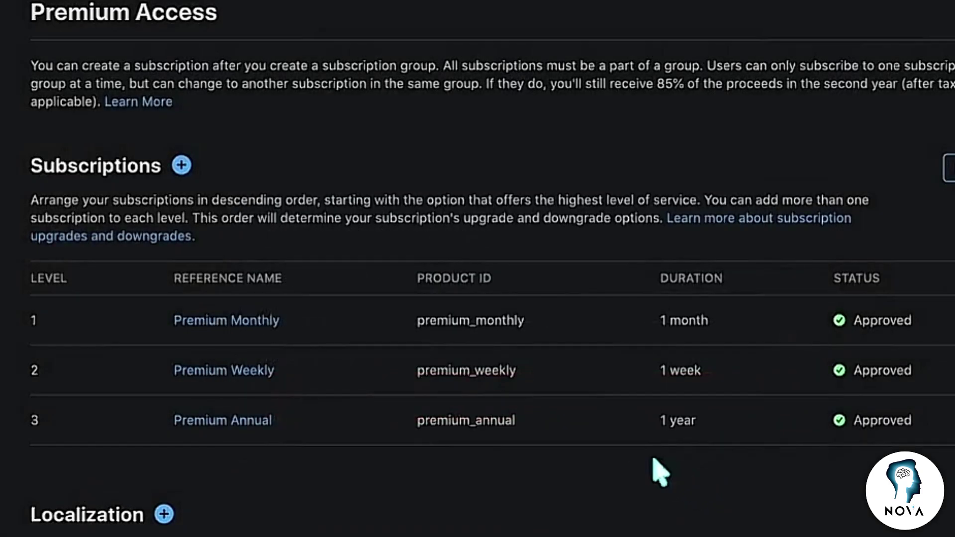
# Check the monthly subscription's product ID, and open the Premium Annual subscription to review its details and availability.
pyautogui.moveTo(523, 321); pyautogui.dragTo(405, 329)
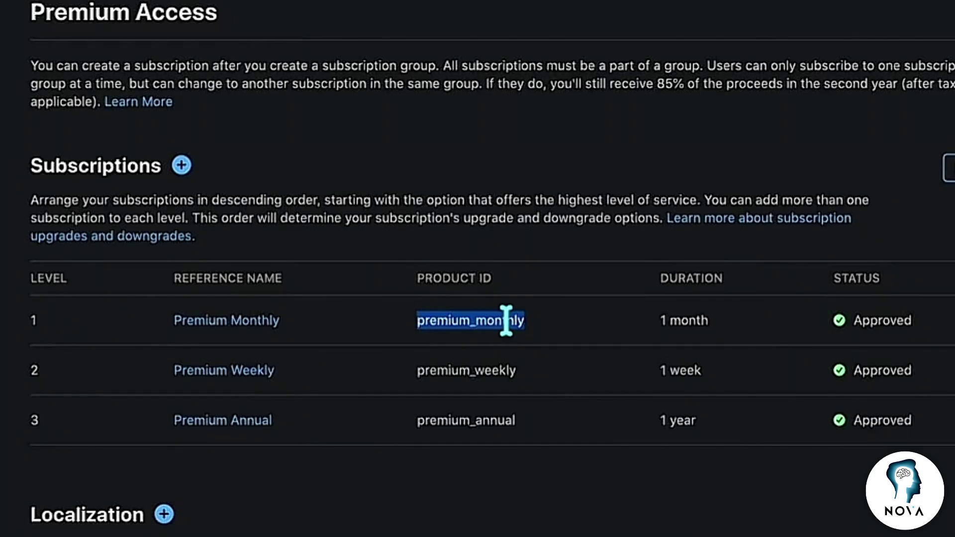
pyautogui.click(165, 309)
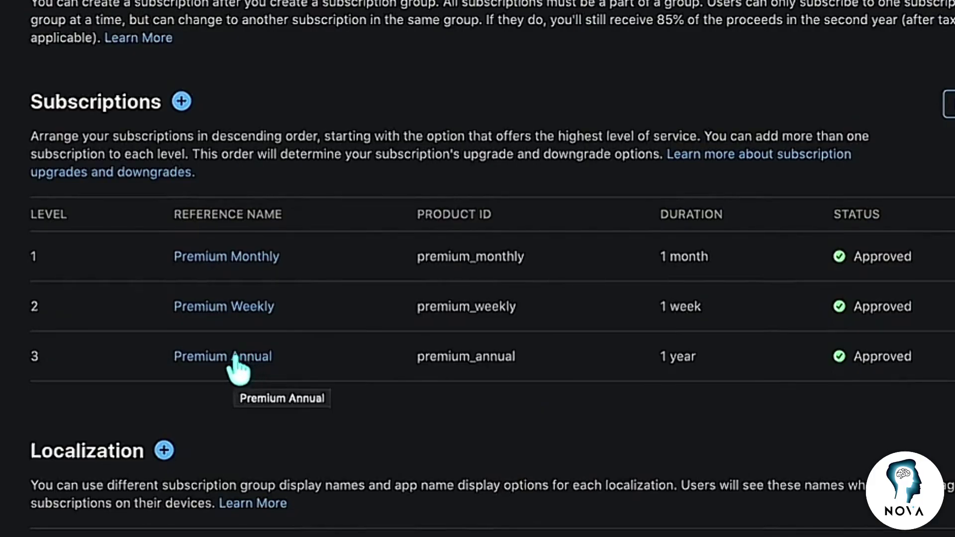
pyautogui.click(234, 357)
pyautogui.moveTo(178, 189); pyautogui.dragTo(30, 199)
pyautogui.scroll(-6, 537, 363)
pyautogui.doubleClick(70, 232)
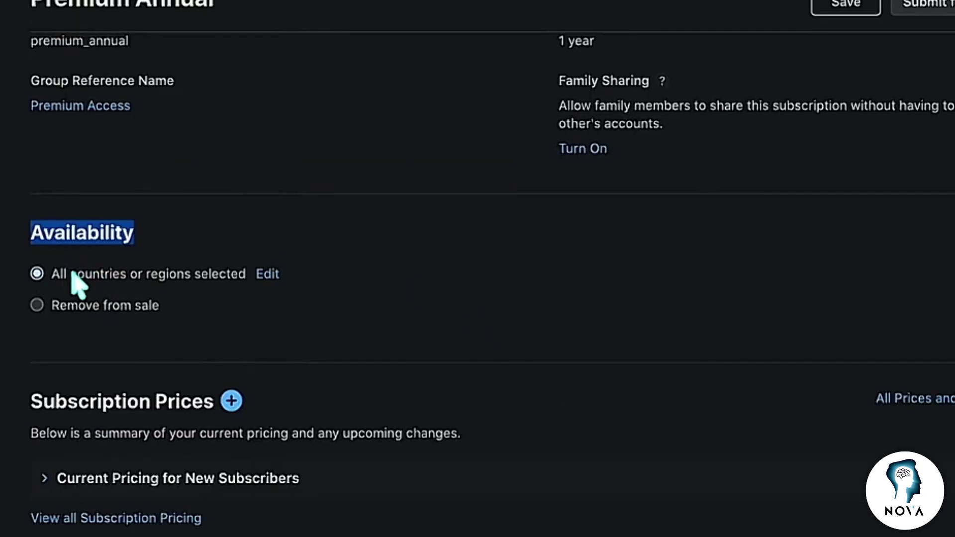
# Review Premium Annual's current pricing for new subscribers and its introductory offers.
pyautogui.scroll(-4, 256, 294)
pyautogui.click(227, 311)
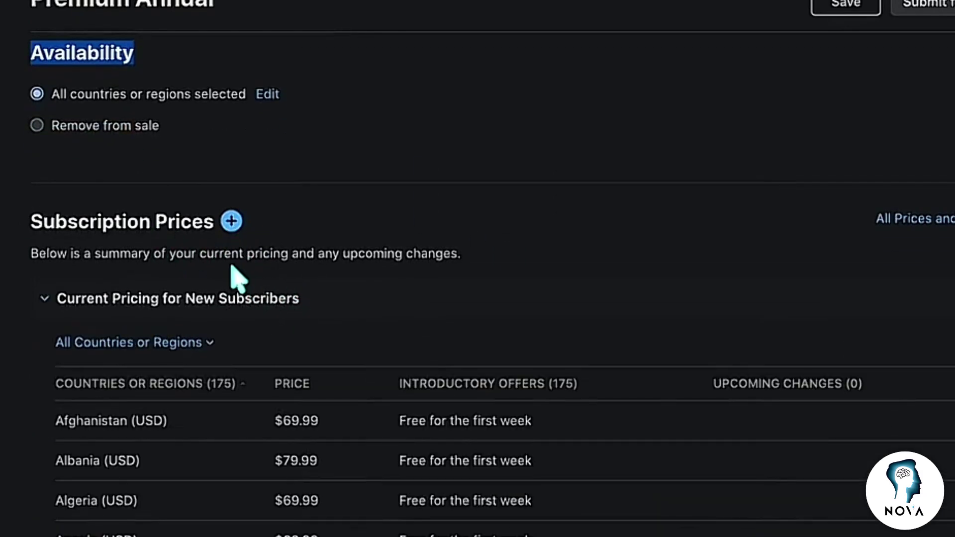
pyautogui.click(232, 221)
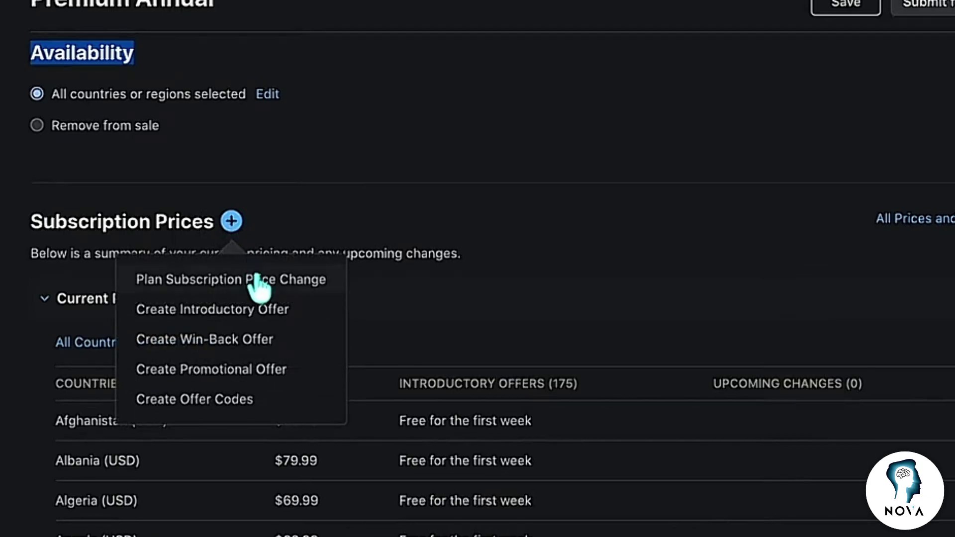
pyautogui.click(390, 271)
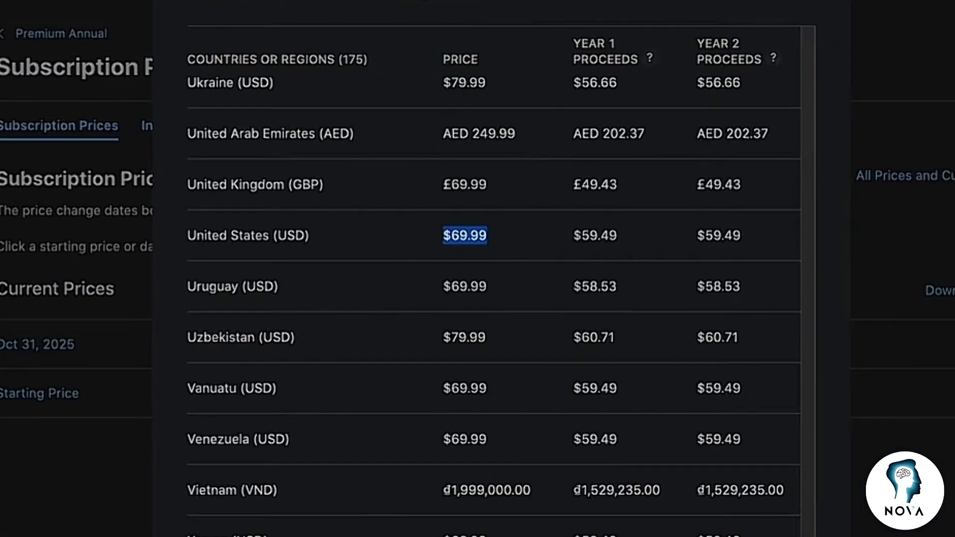
pyautogui.click(185, 126)
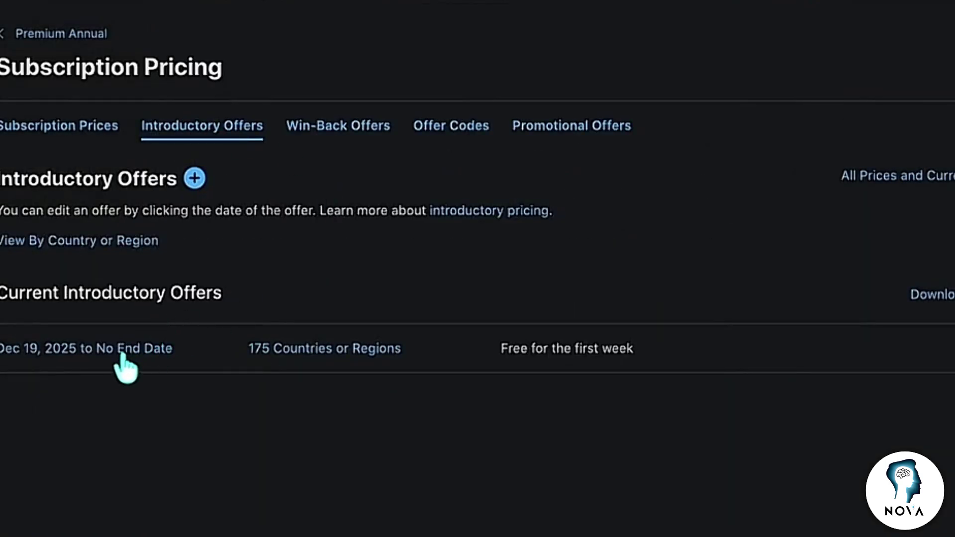
pyautogui.click(104, 343)
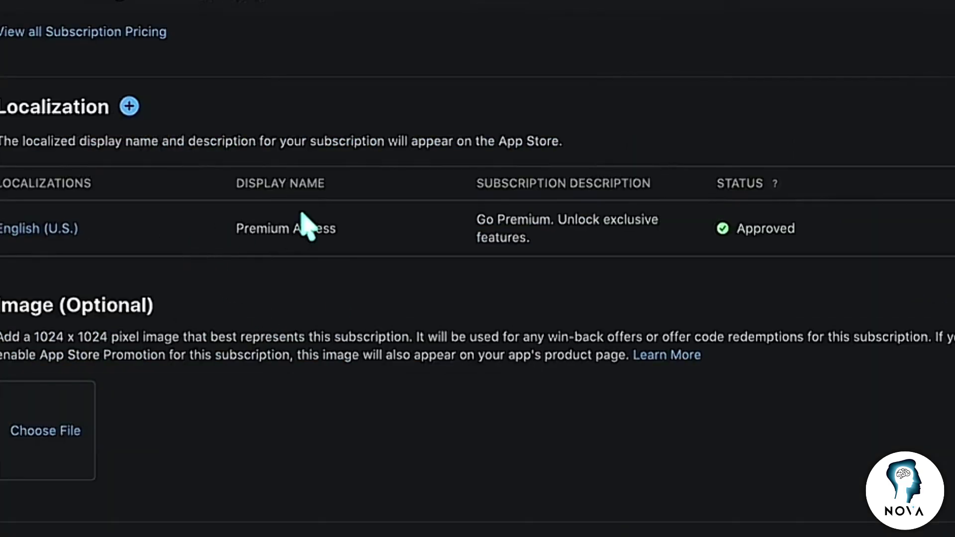
# Review Premium Annual's localized display name and description, and its review notes.
pyautogui.moveTo(236, 229); pyautogui.dragTo(367, 239)
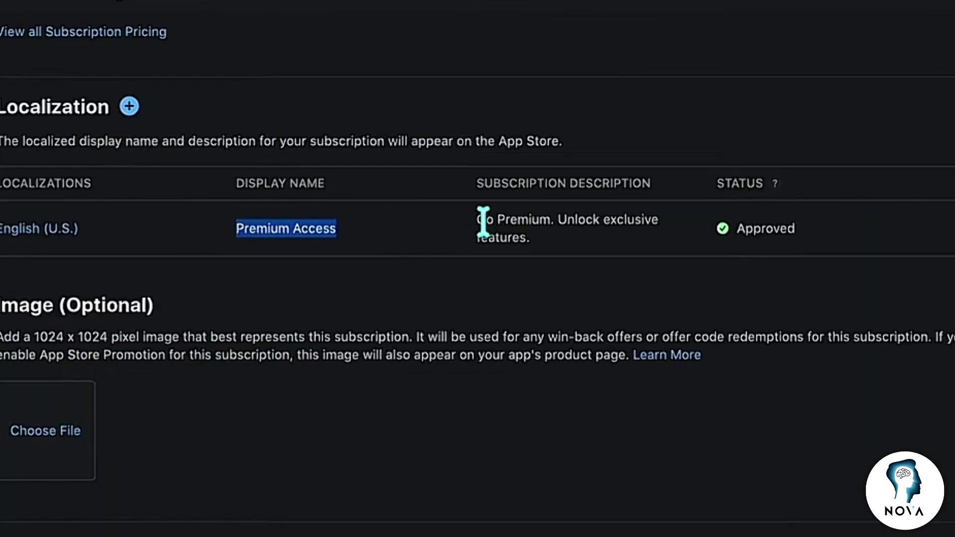
pyautogui.moveTo(476, 219); pyautogui.dragTo(552, 249)
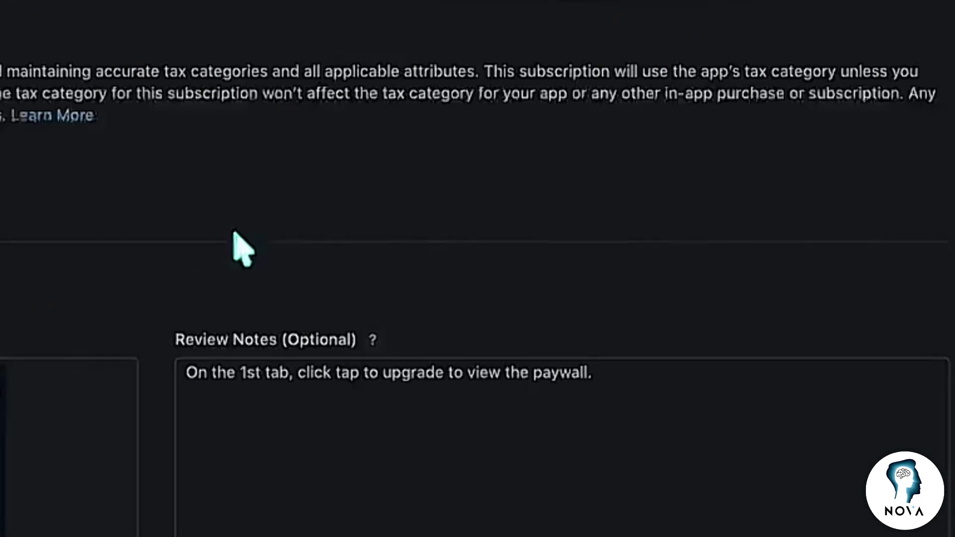
pyautogui.scroll(-1, 383, 202)
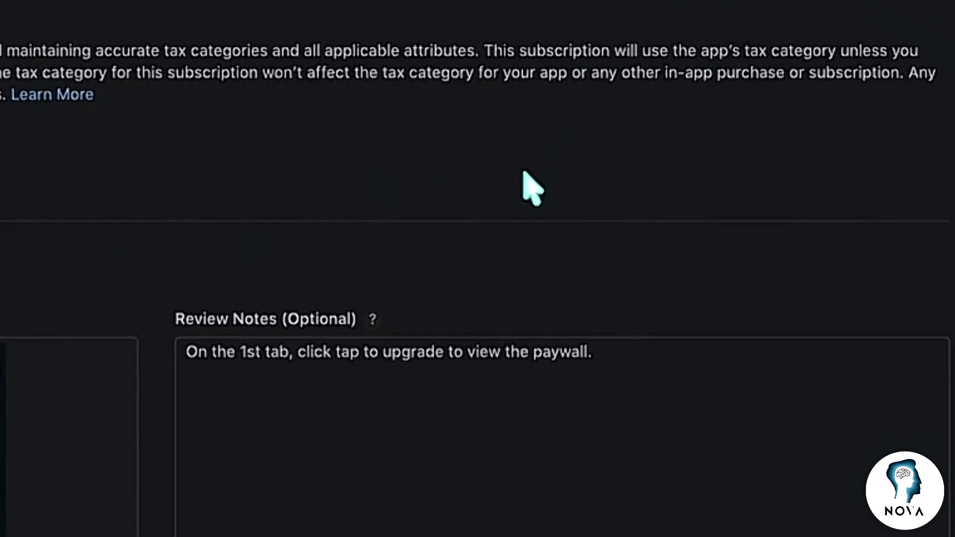
pyautogui.click(667, 393)
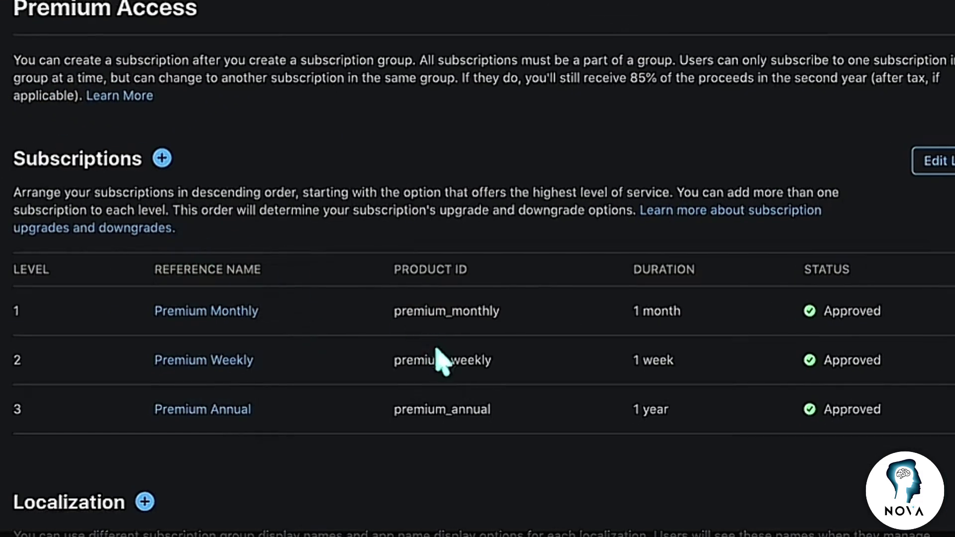
# Check the monthly and annual product IDs in the Premium Access subscription group.
pyautogui.doubleClick(422, 306)
pyautogui.doubleClick(451, 409)
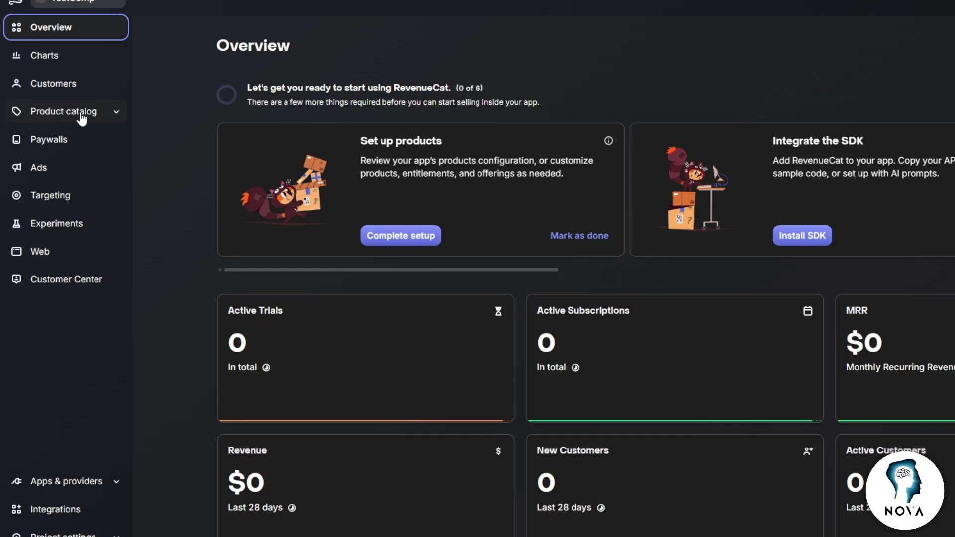
# Switch to RevenueCat, open the new product form from the product catalog, and review its identifier, type, duration and pricing fields.
pyautogui.click(113, 117)
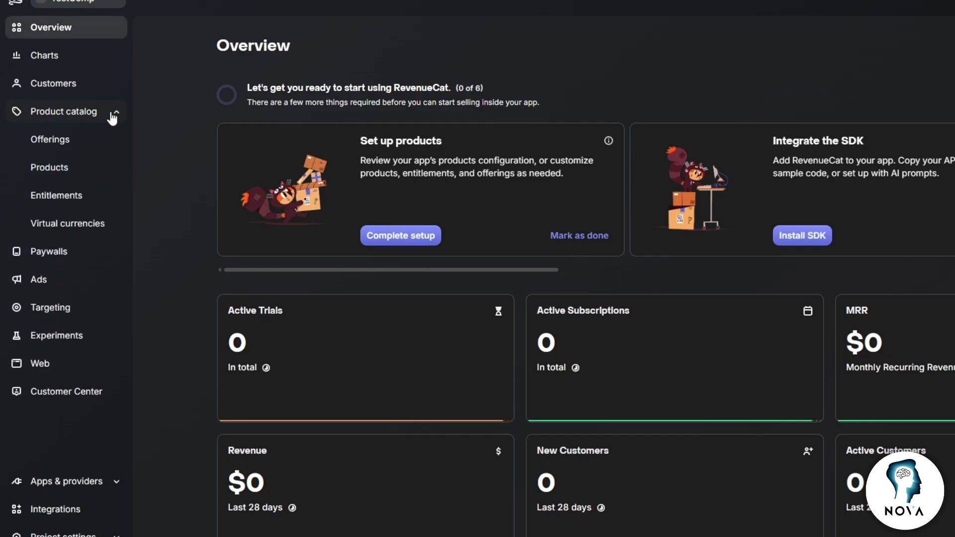
pyautogui.click(46, 170)
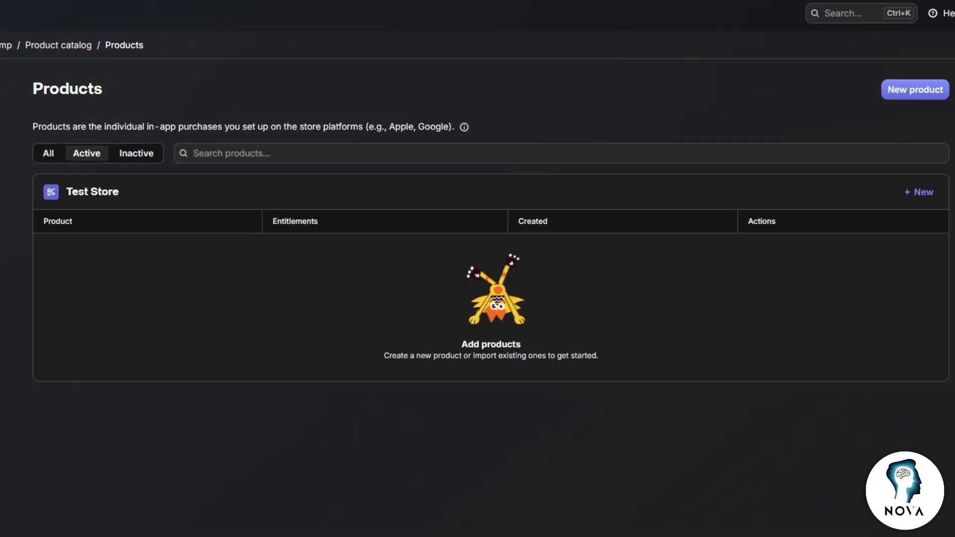
pyautogui.click(921, 89)
pyautogui.click(403, 177)
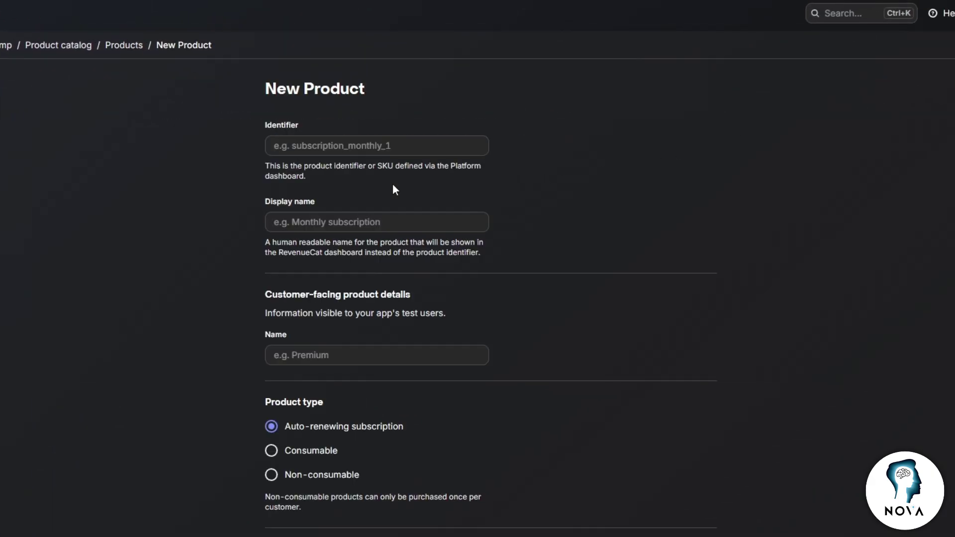
pyautogui.scroll(-5, 350, 174)
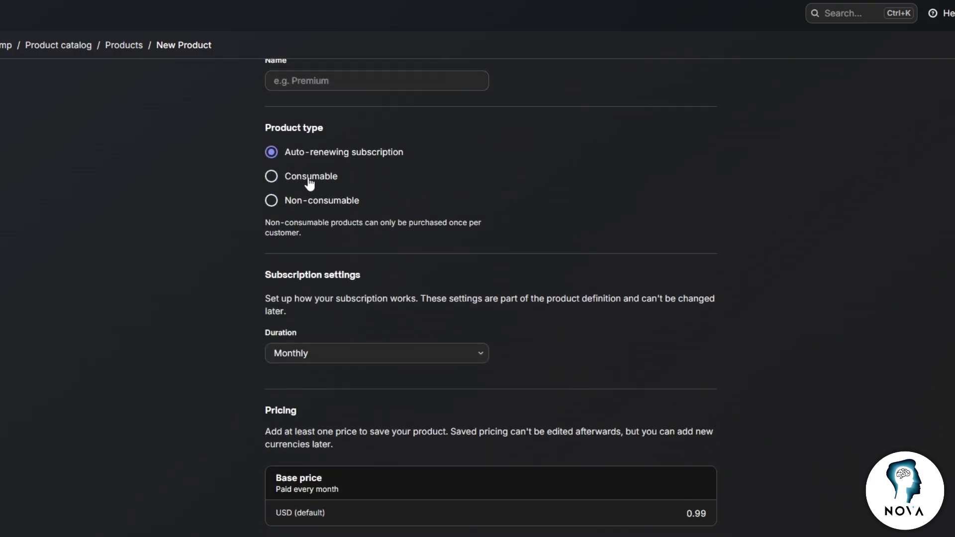
pyautogui.scroll(5, 532, 217)
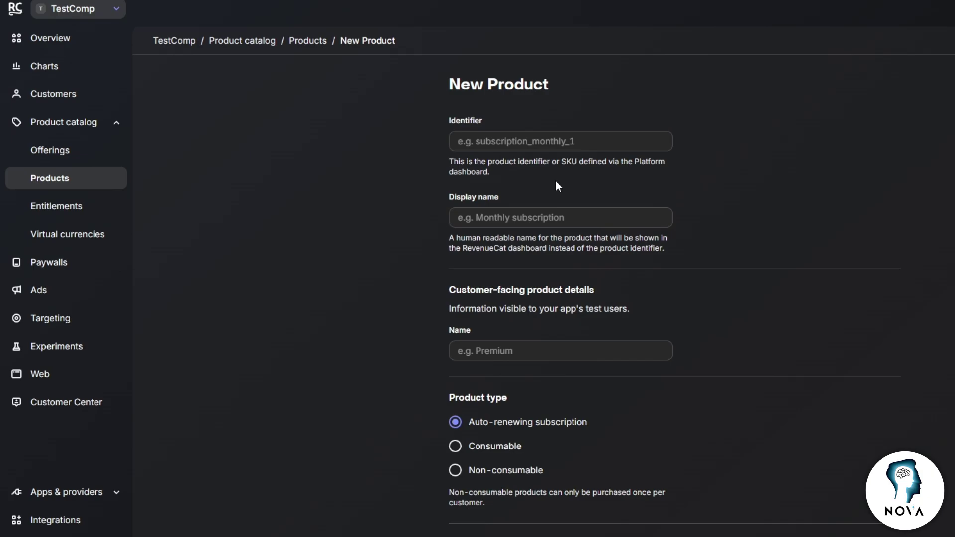
# Create an entitlement with the identifier "premium" and the display name "full premium".
pyautogui.click(79, 209)
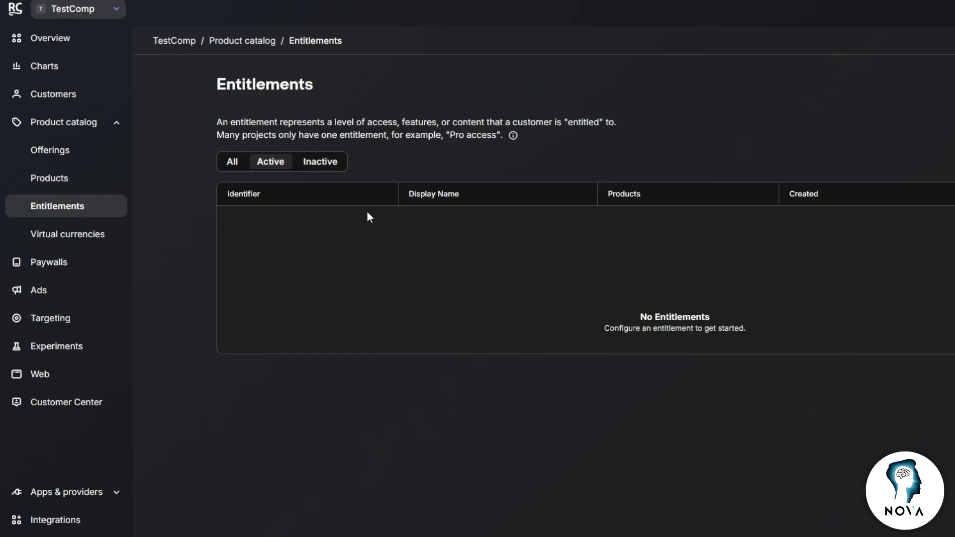
pyautogui.click(916, 91)
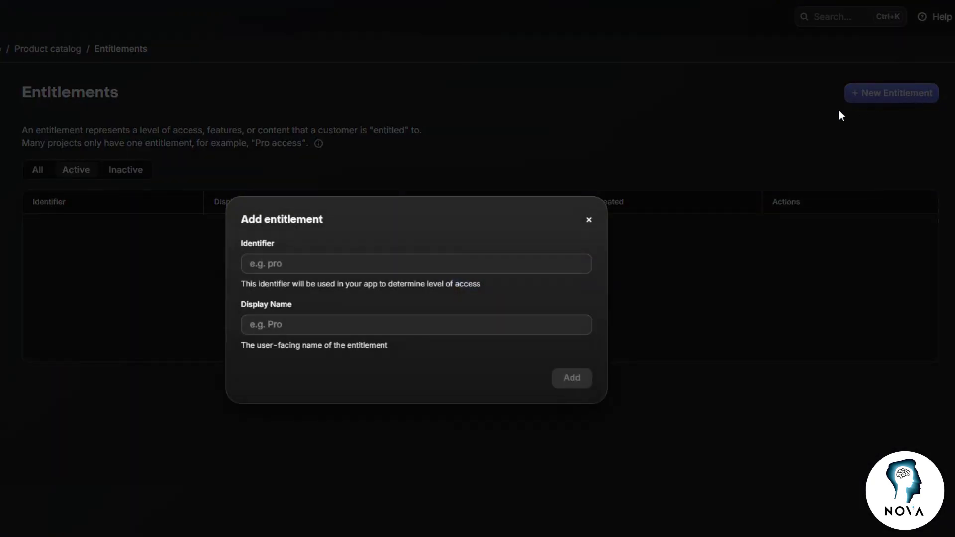
pyautogui.click(332, 267)
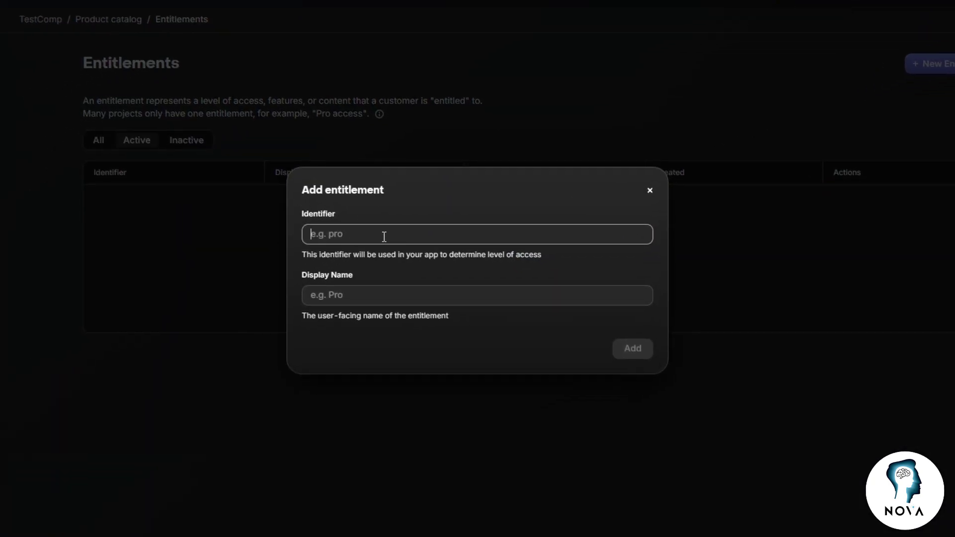
pyautogui.write('premiujm')
pyautogui.press('BackSpace')
pyautogui.press('BackSpace')
pyautogui.write('m')
pyautogui.click(364, 289)
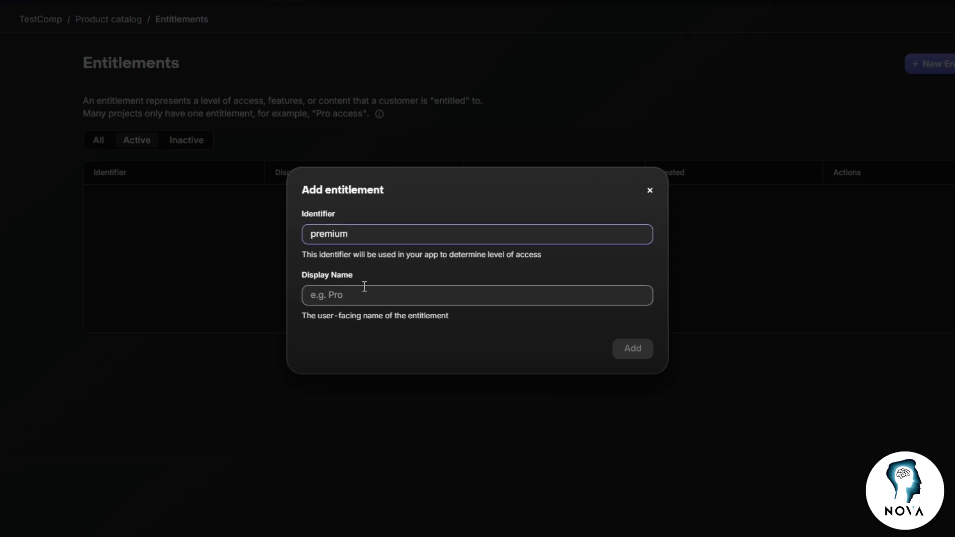
pyautogui.write('full premium')
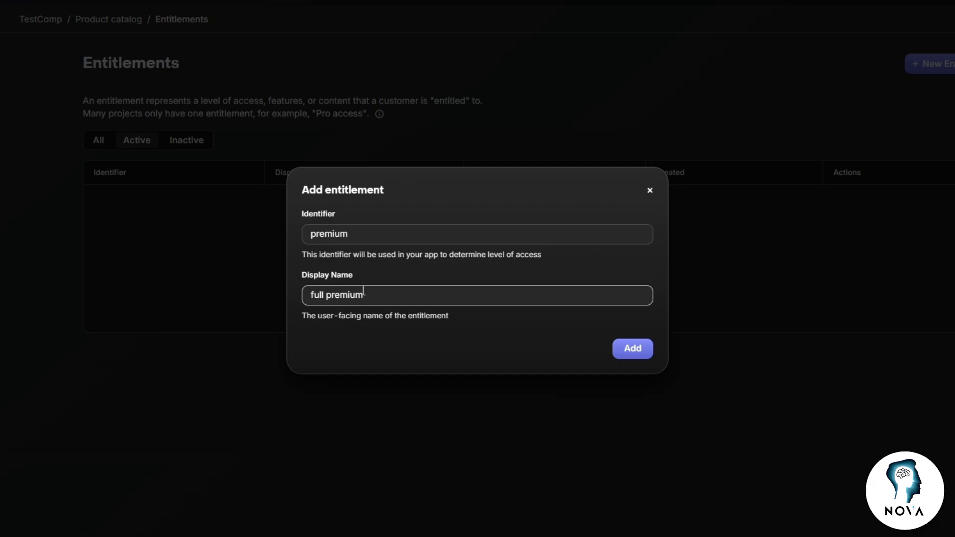
pyautogui.click(629, 357)
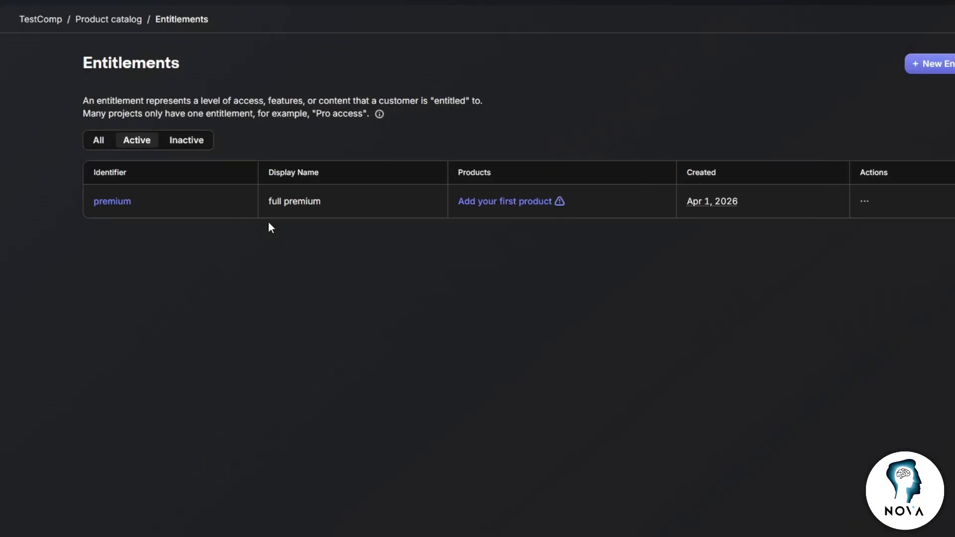
# Open the premium entitlement's details, look at its edit form, and close the form without changes.
pyautogui.click(128, 209)
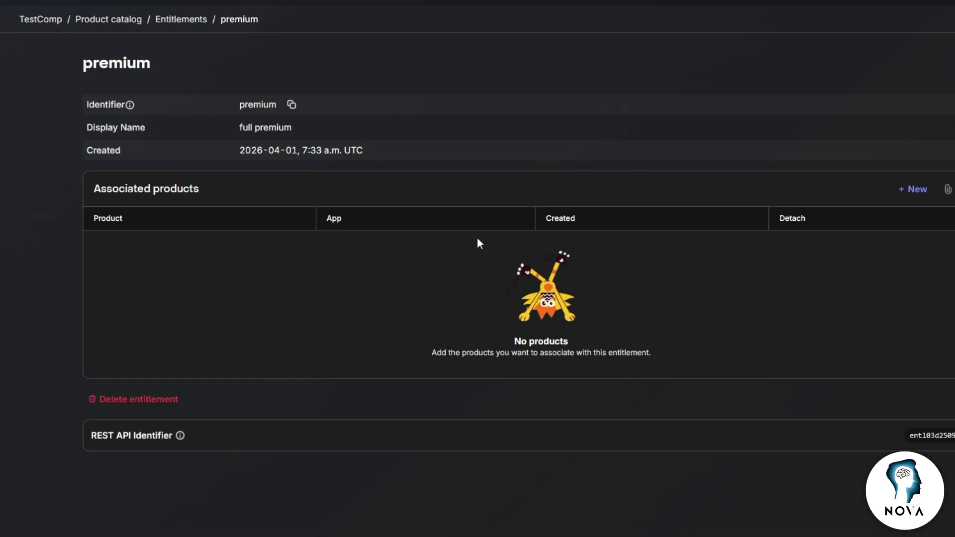
pyautogui.click(887, 159)
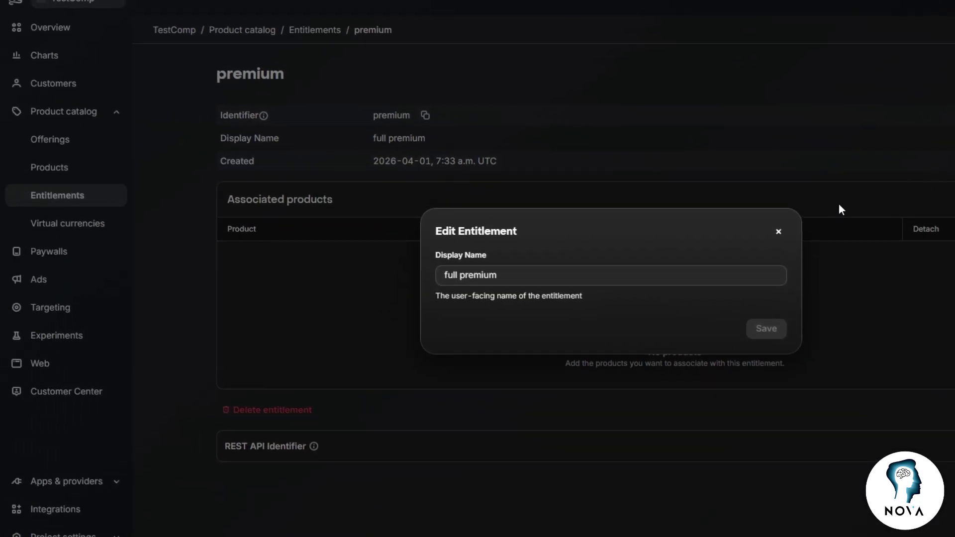
pyautogui.click(779, 232)
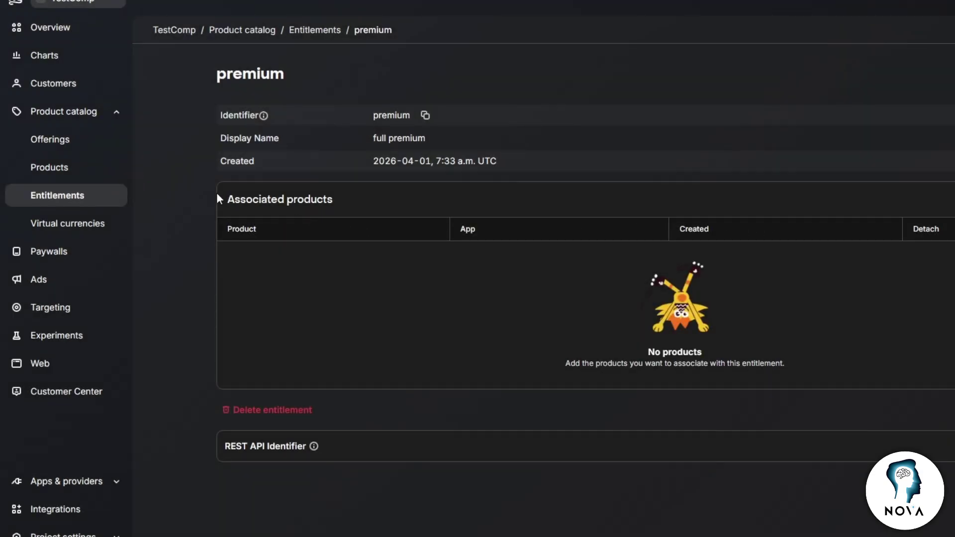
# Open the new offering form in the product catalog and review its identifier, display name and packages fields.
pyautogui.click(58, 140)
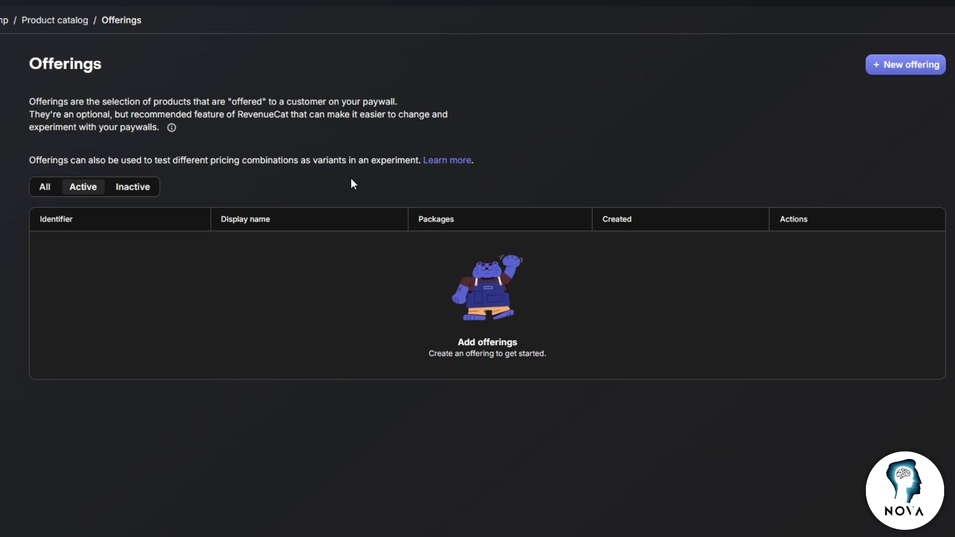
pyautogui.click(895, 72)
pyautogui.click(305, 122)
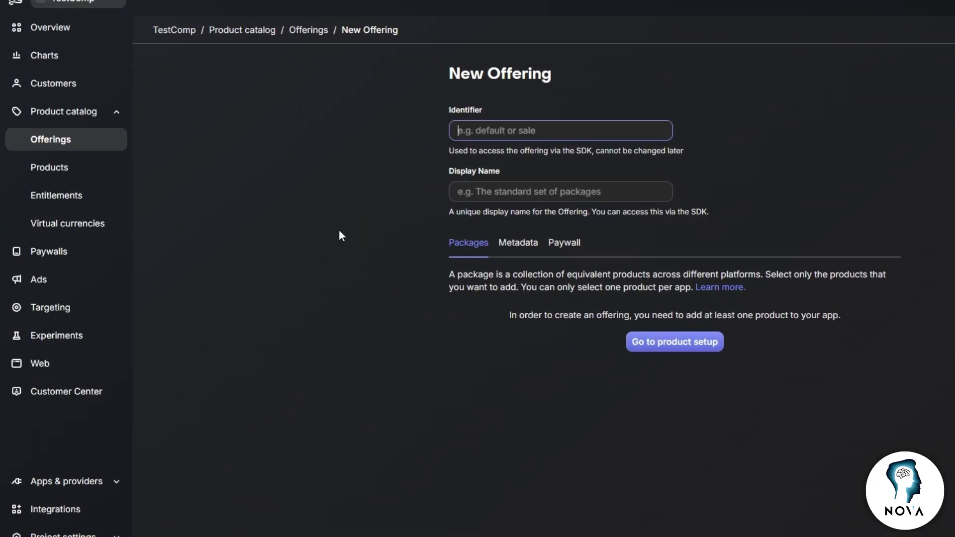
# Create a paywall from the "Open the doors to infinite knowledge" template and save it to draft.
pyautogui.click(68, 252)
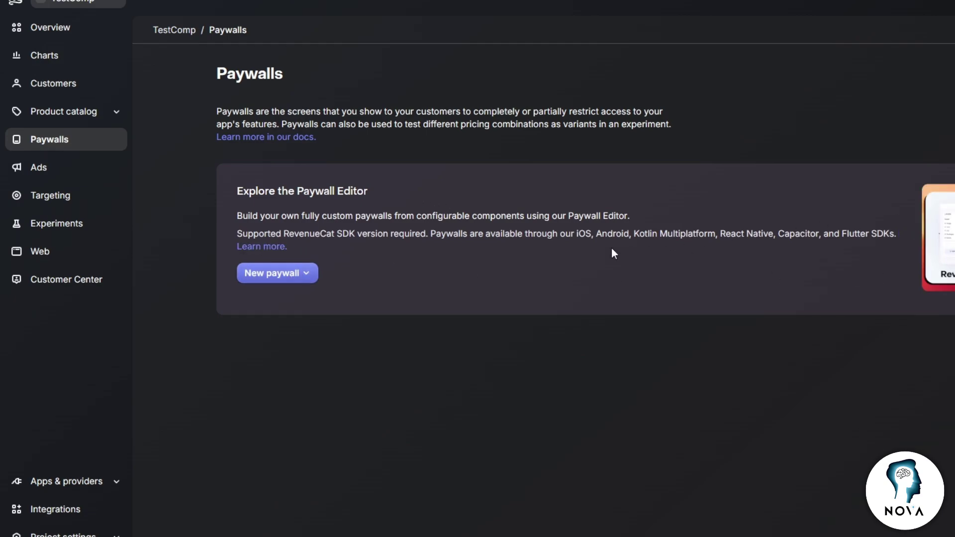
pyautogui.click(271, 274)
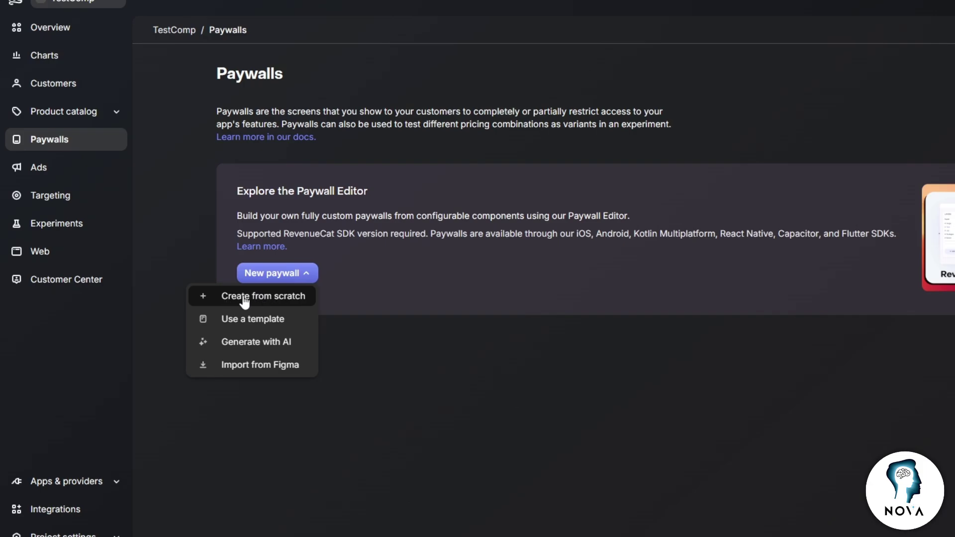
pyautogui.click(269, 319)
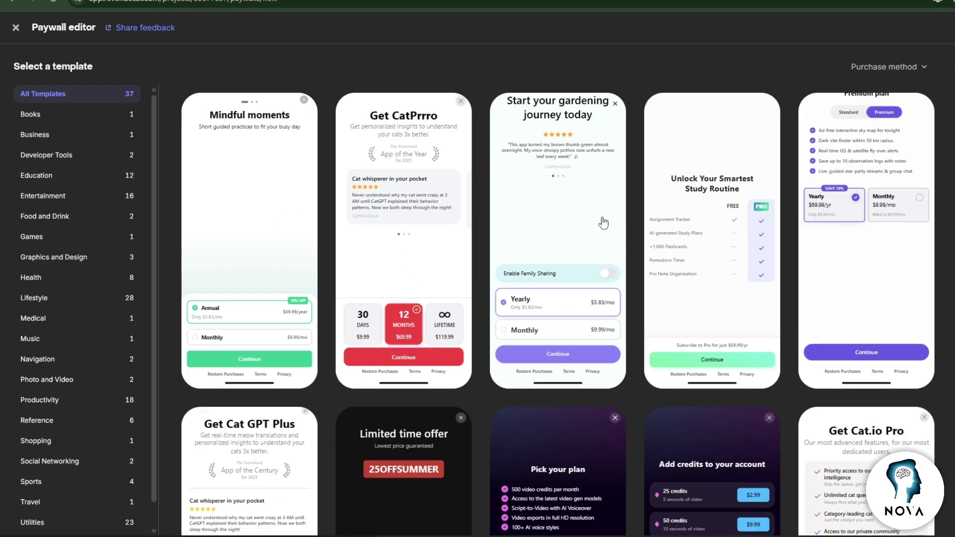
pyautogui.scroll(-10, 603, 223)
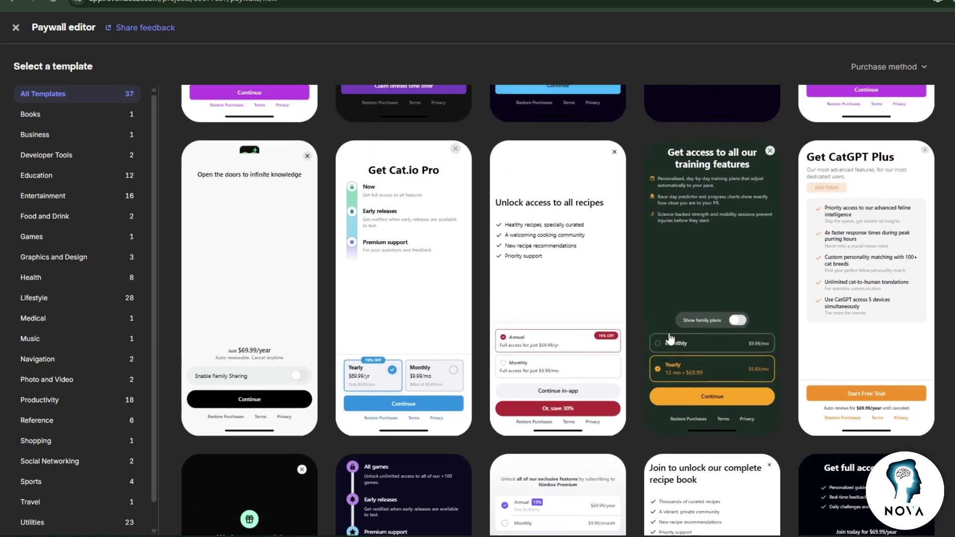
pyautogui.scroll(3, 671, 339)
pyautogui.scroll(-2, 639, 333)
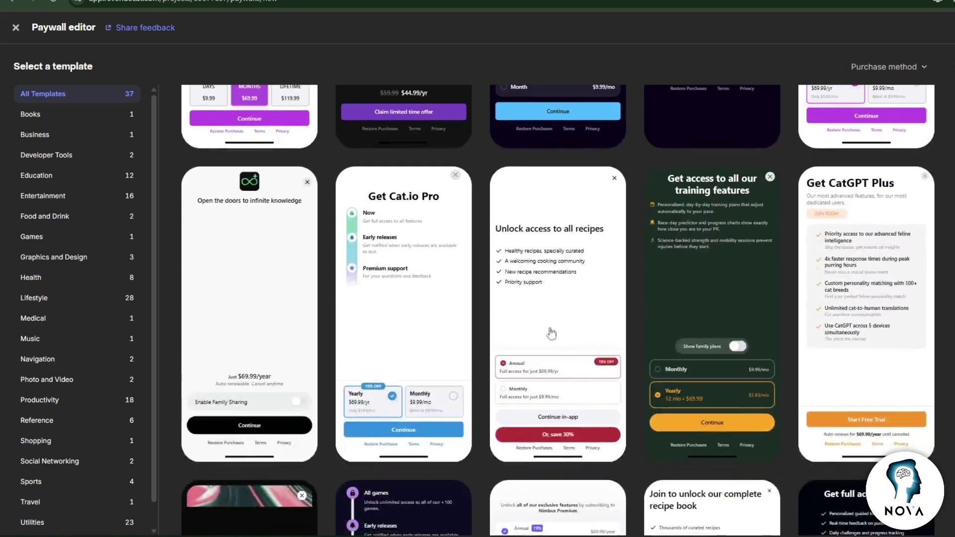
pyautogui.click(254, 322)
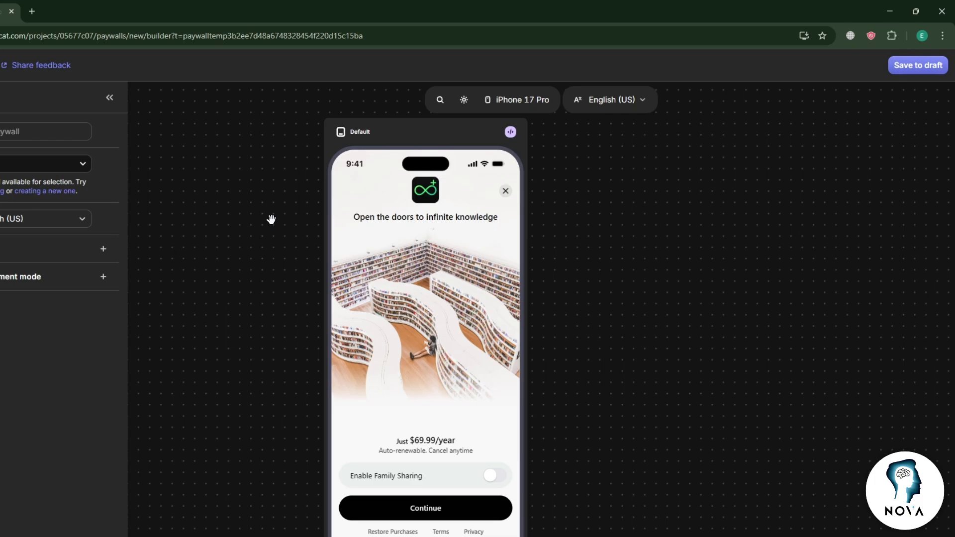
pyautogui.click(915, 67)
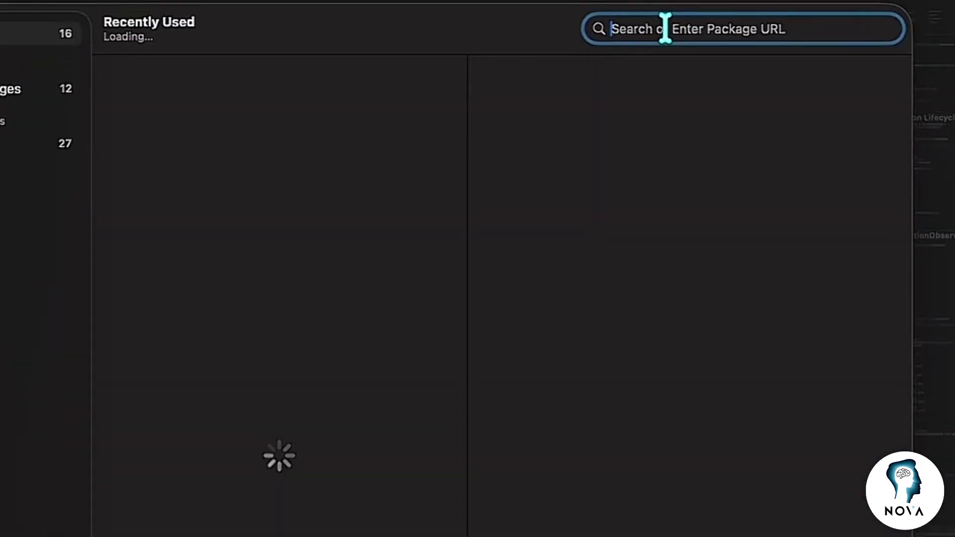
# Switch to Xcode, search the Swift packages for "purchases", and read the description of the purchases-ios-spm package.
pyautogui.write('purchases')
pyautogui.click(220, 102)
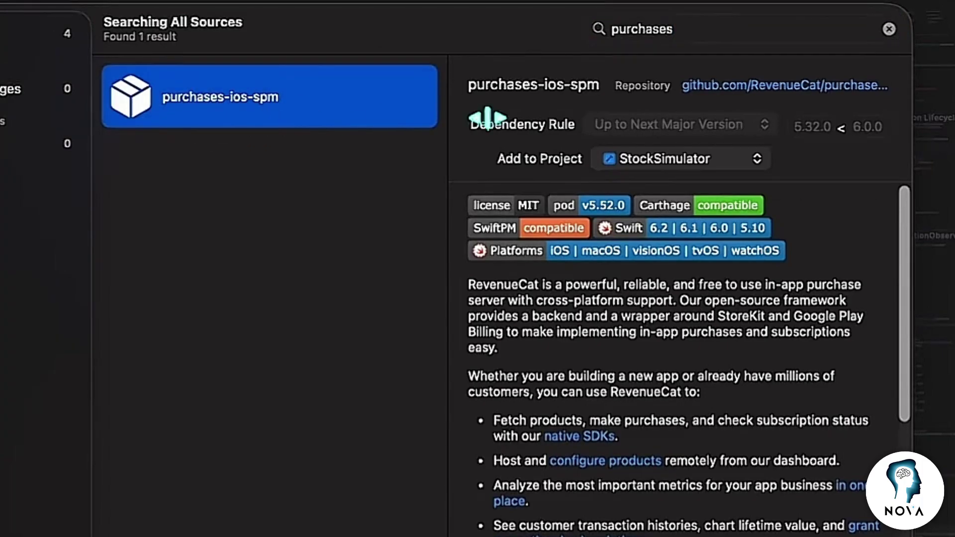
pyautogui.scroll(-4, 621, 427)
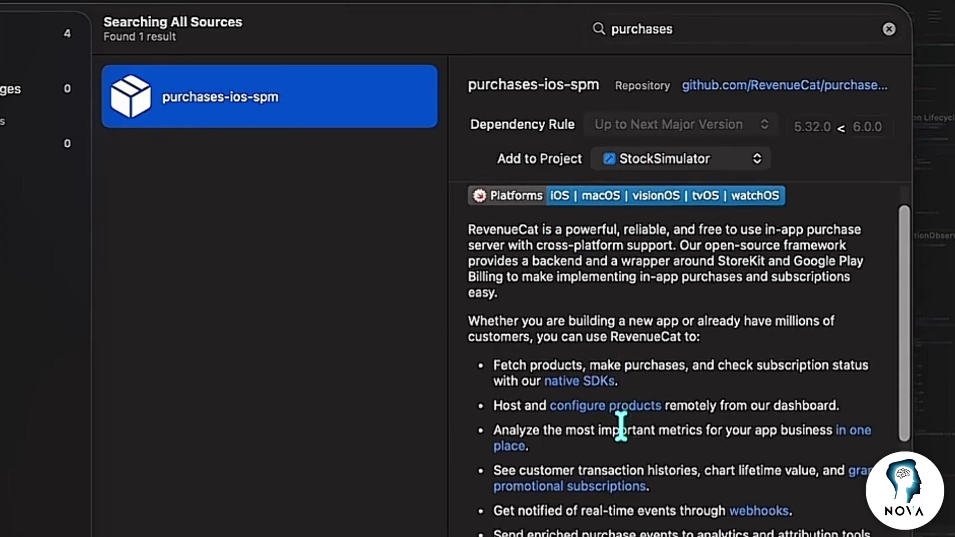
pyautogui.scroll(2, 621, 430)
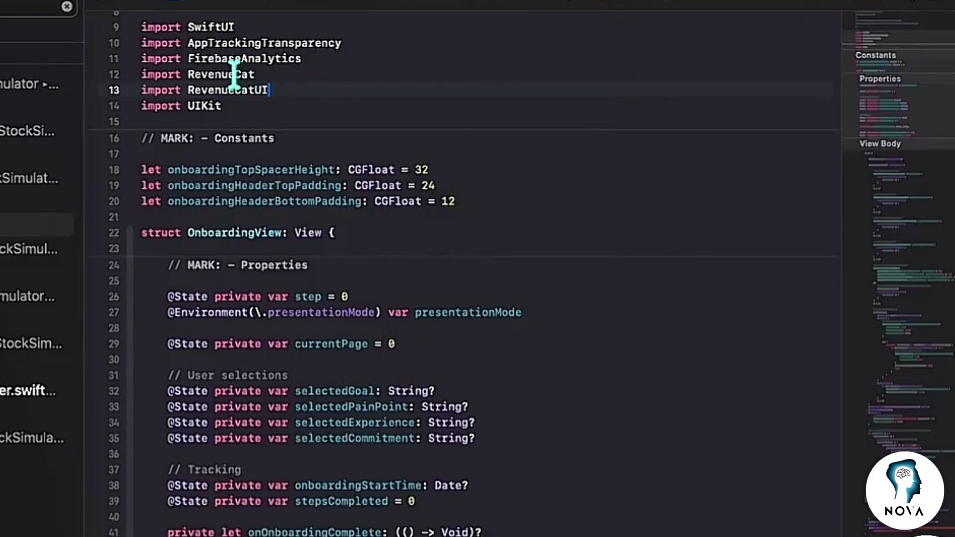
# Check the RevenueCat and RevenueCatUI imports in OnboardingView and the RevenueCat import in AppDelegate.
pyautogui.doubleClick(226, 75)
pyautogui.doubleClick(222, 90)
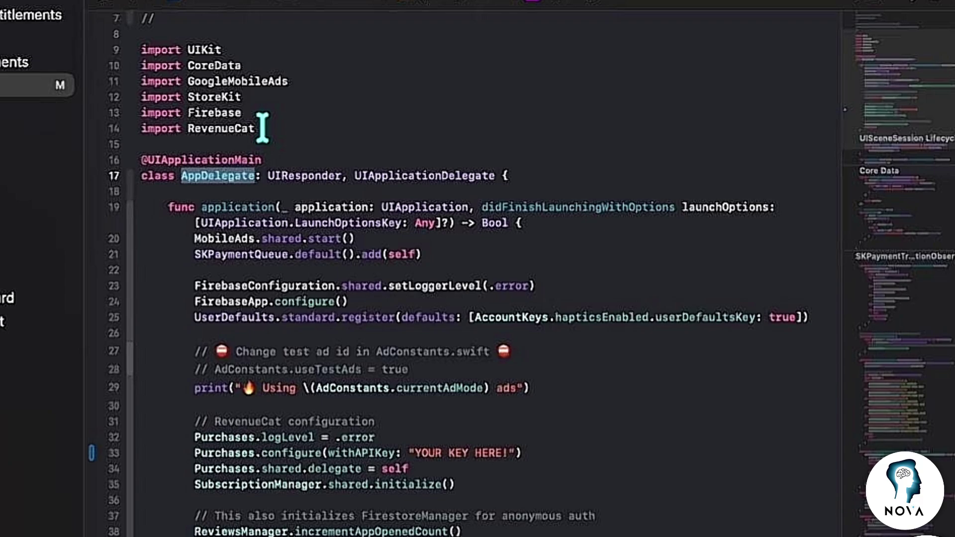
pyautogui.moveTo(263, 128); pyautogui.dragTo(55, 128)
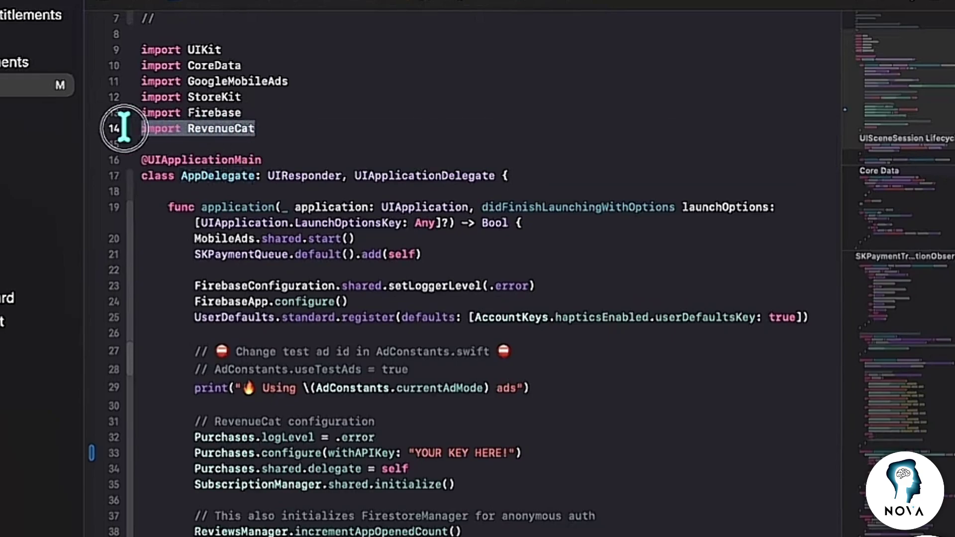
# Review the RevenueCat configuration lines in AppDelegate, covering the log level, API key placeholder and purchases delegate.
pyautogui.moveTo(194, 437); pyautogui.dragTo(252, 450)
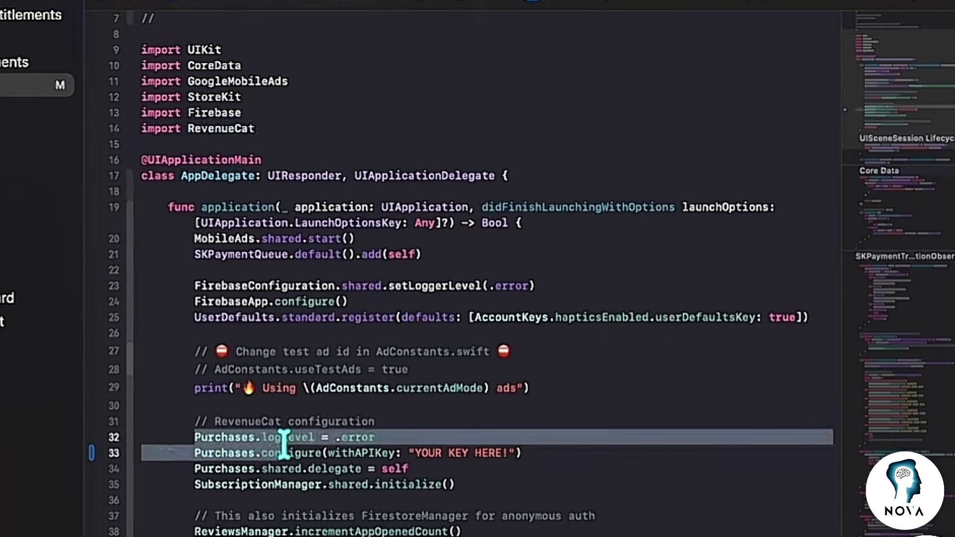
pyautogui.doubleClick(286, 452)
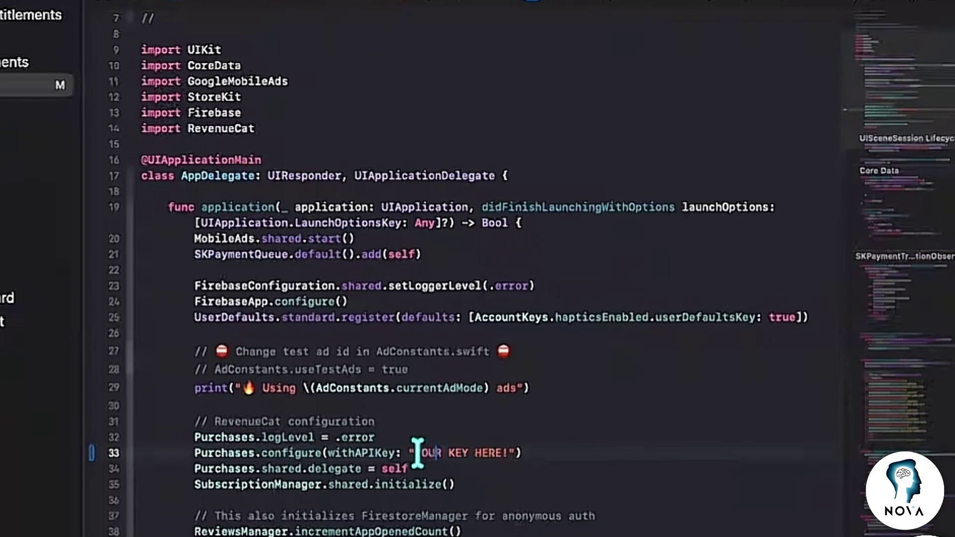
pyautogui.moveTo(415, 454); pyautogui.dragTo(507, 455)
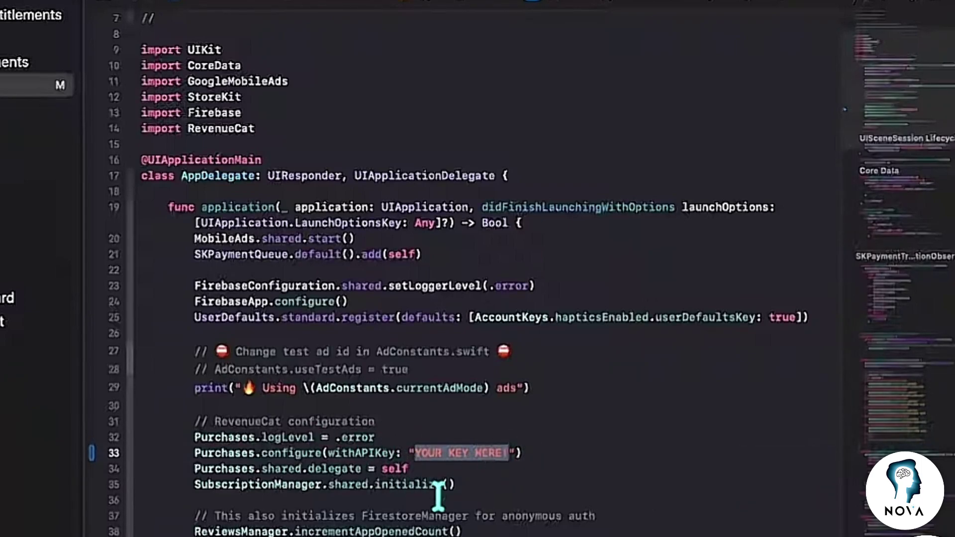
pyautogui.moveTo(419, 469); pyautogui.dragTo(182, 471)
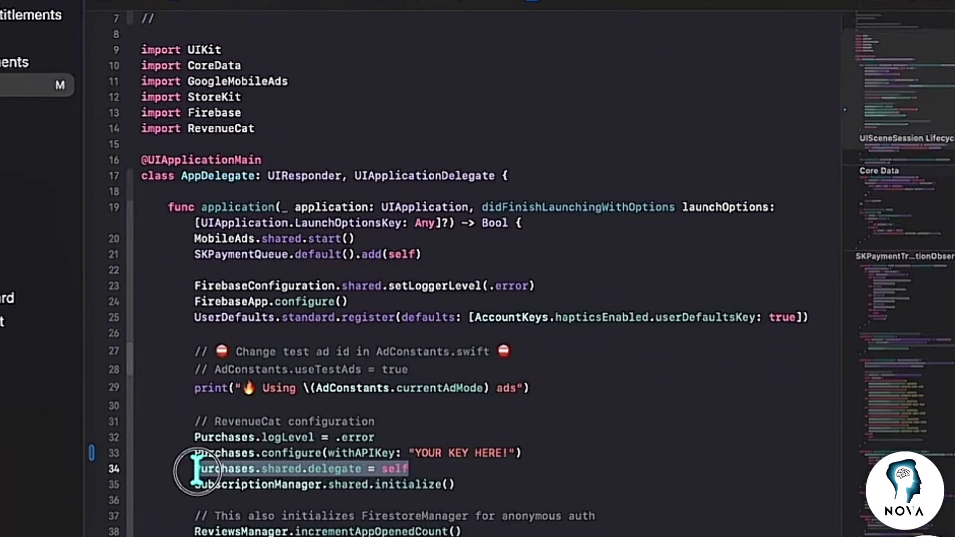
pyautogui.moveTo(410, 452); pyautogui.dragTo(516, 451)
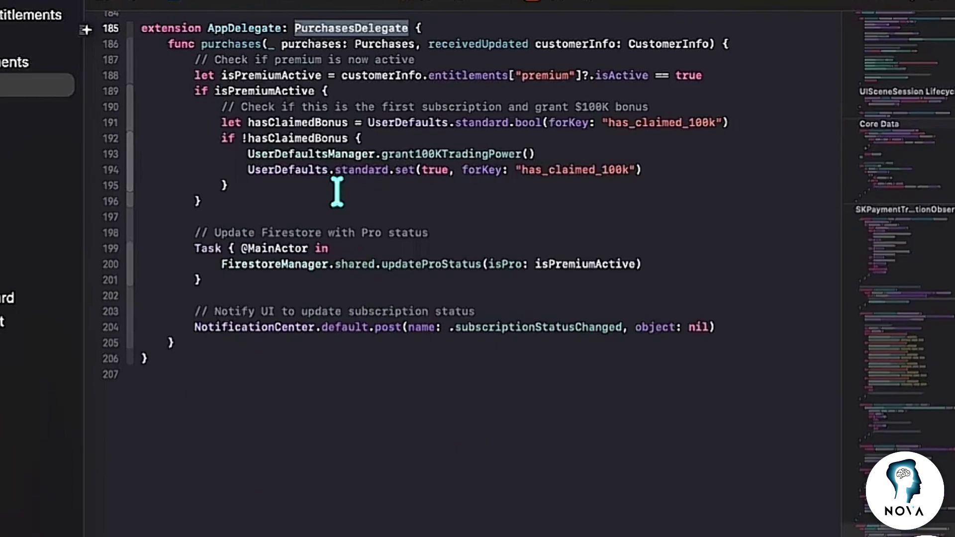
# Examine the PurchasesDelegate extension's receivedUpdated parameter and its check of the "premium" entitlement.
pyautogui.doubleClick(470, 44)
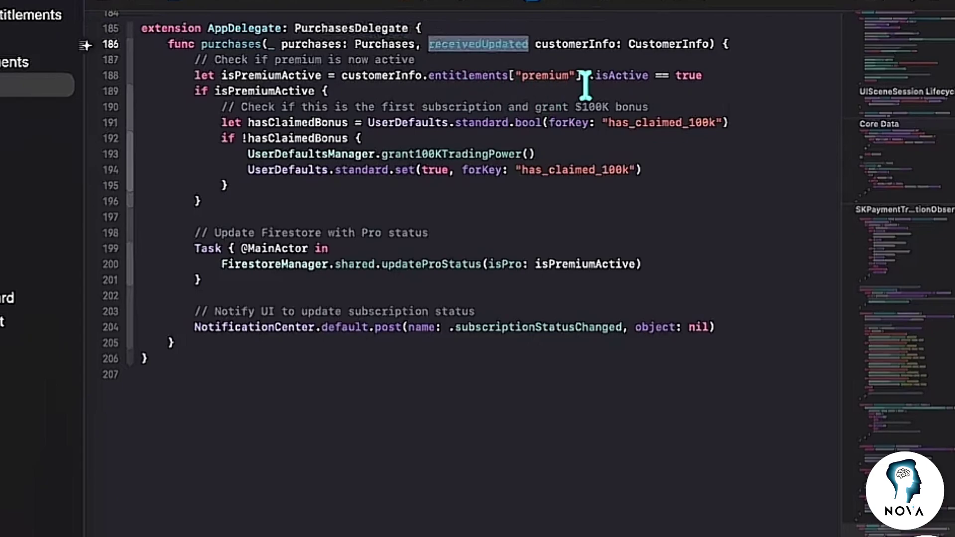
pyautogui.doubleClick(546, 74)
pyautogui.click(530, 91)
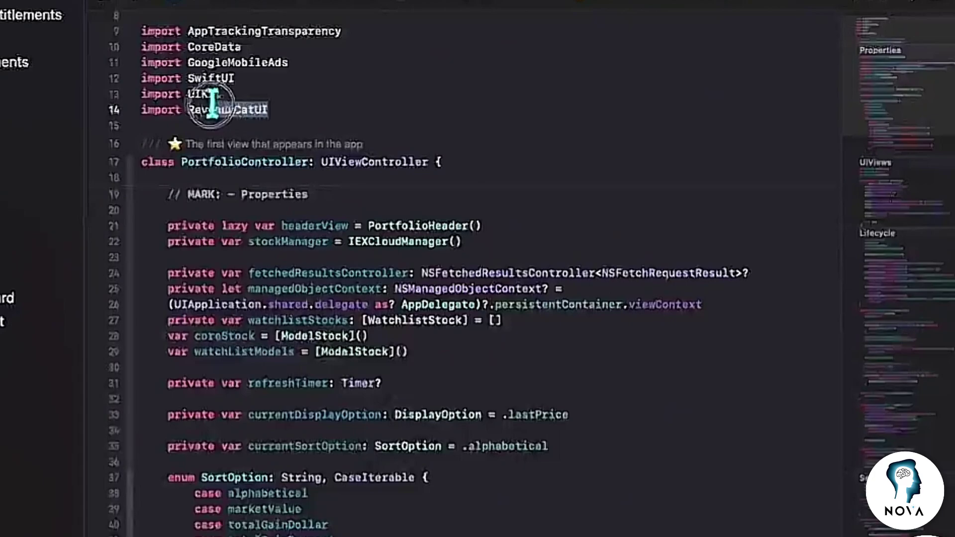
# Review the RevenueCatUI import and the PaywallView creation inside the showPaywall function of PortfolioController.
pyautogui.doubleClick(198, 108)
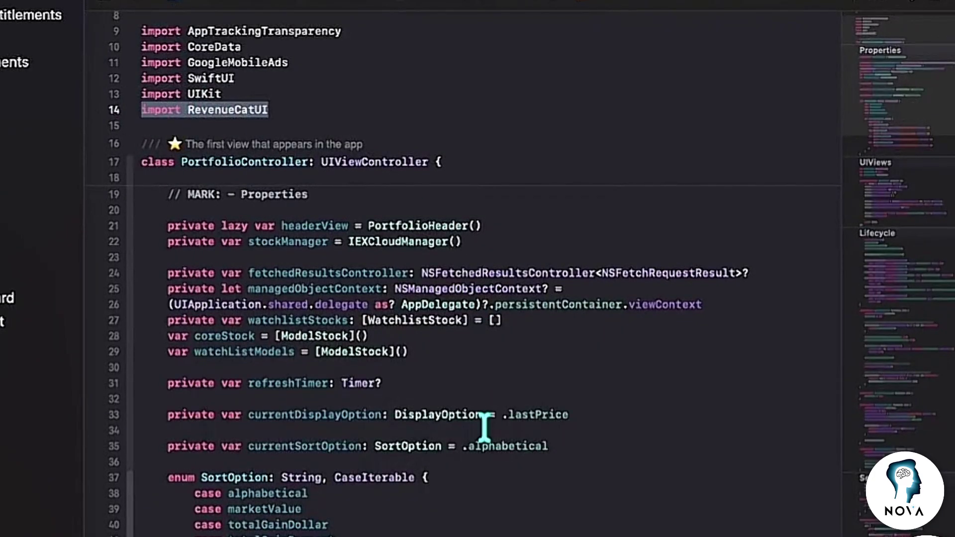
pyautogui.scroll(-10, 485, 428)
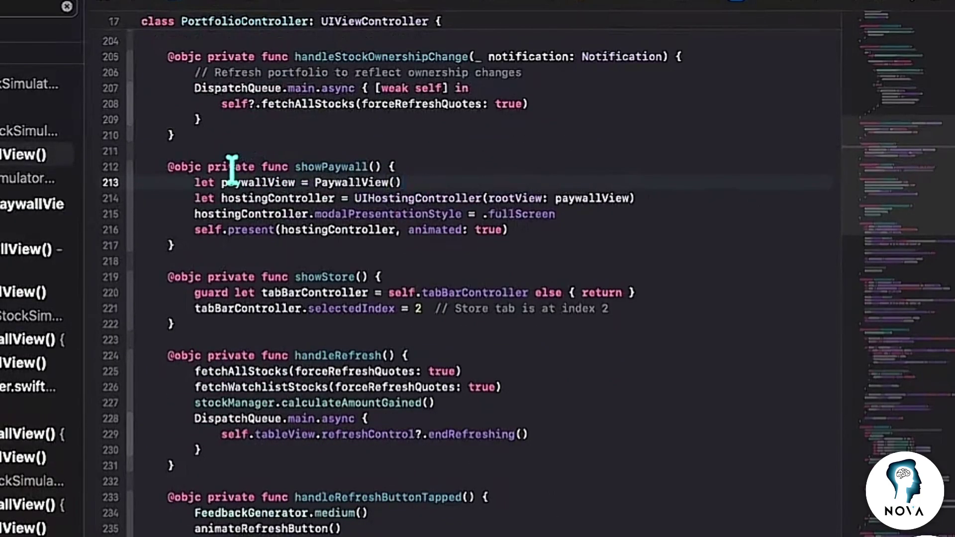
pyautogui.click(232, 183)
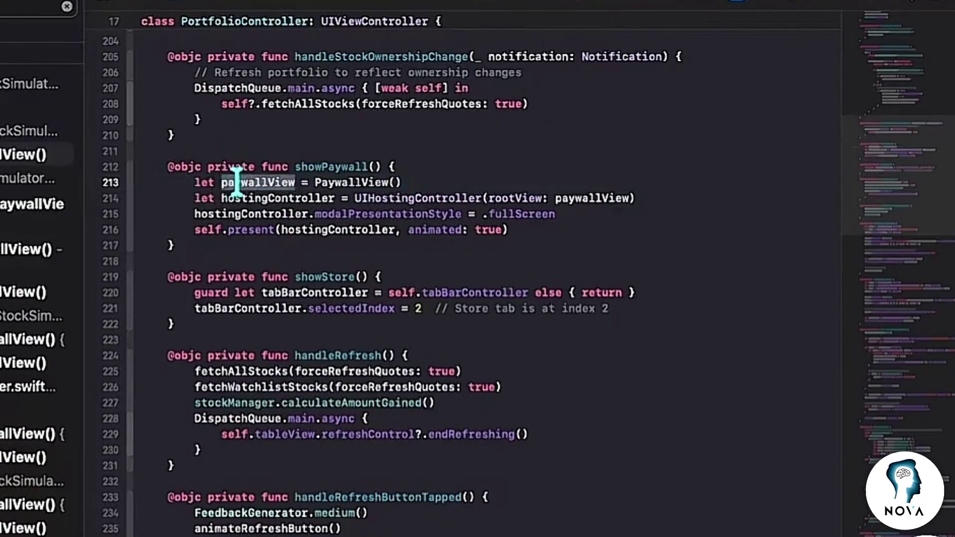
pyautogui.click(430, 178)
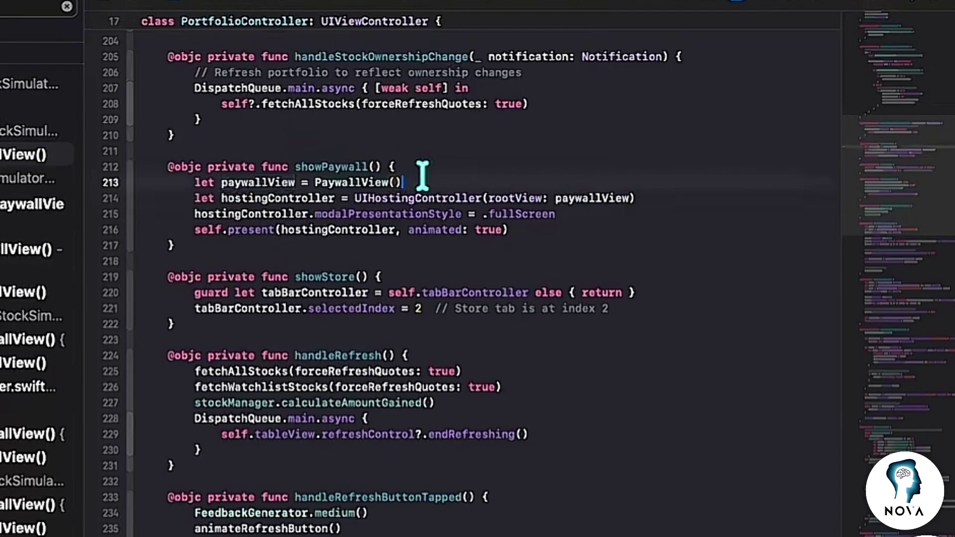
pyautogui.click(338, 179)
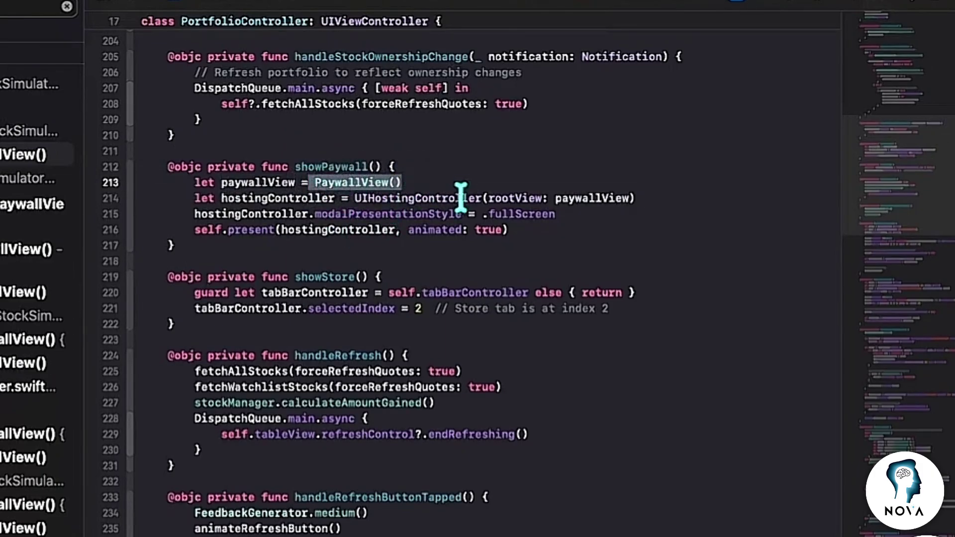
pyautogui.moveTo(420, 186); pyautogui.dragTo(316, 184)
# Find showPaywall in PortfolioController and jump to the definition of the PaywallView initializer it calls.
pyautogui.press('super+f')
pyautogui.keyDown('super'); pyautogui.click(354, 363); pyautogui.keyUp('super')
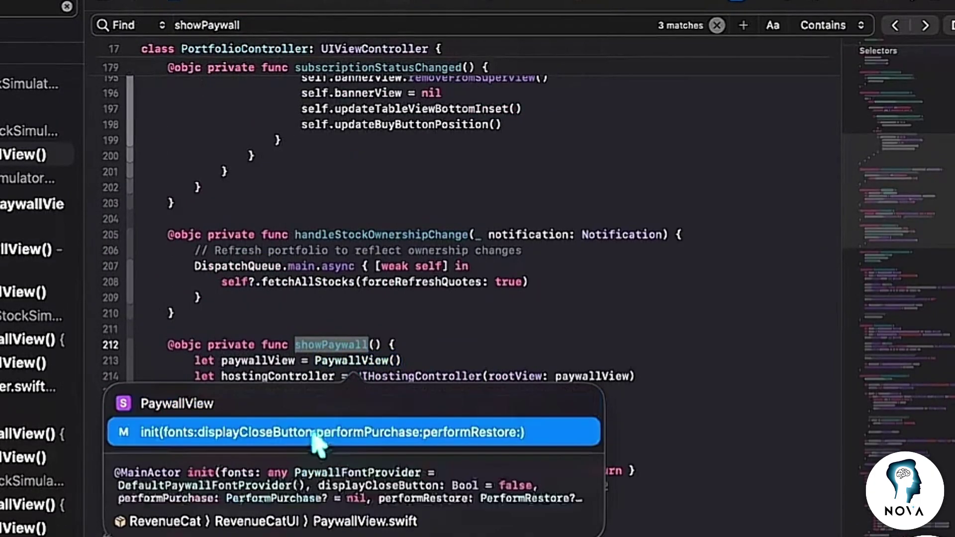
pyautogui.click(316, 433)
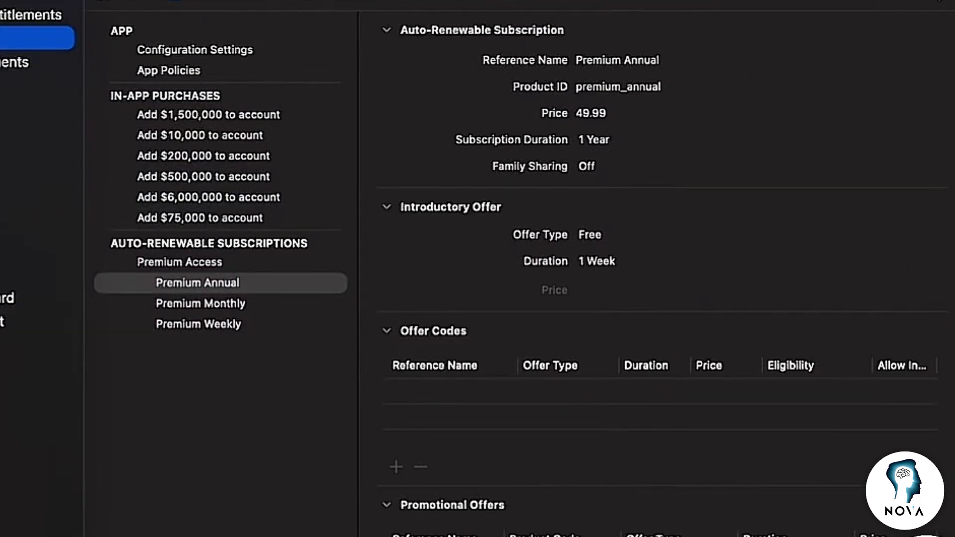
# Search the new file templates for "storekit" and close the template chooser without creating a file.
pyautogui.press('super+n')
pyautogui.write('storekit')
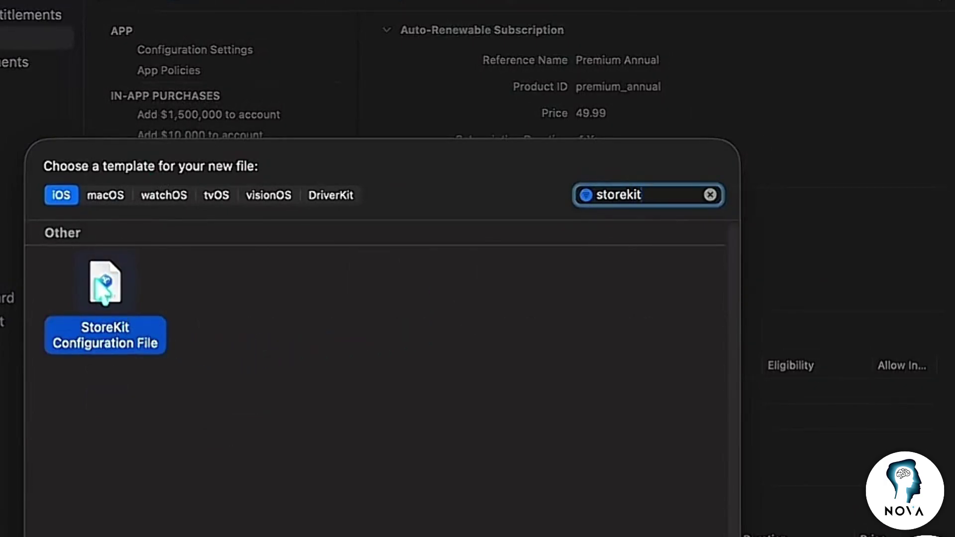
pyautogui.press('Escape')
pyautogui.press('Escape')
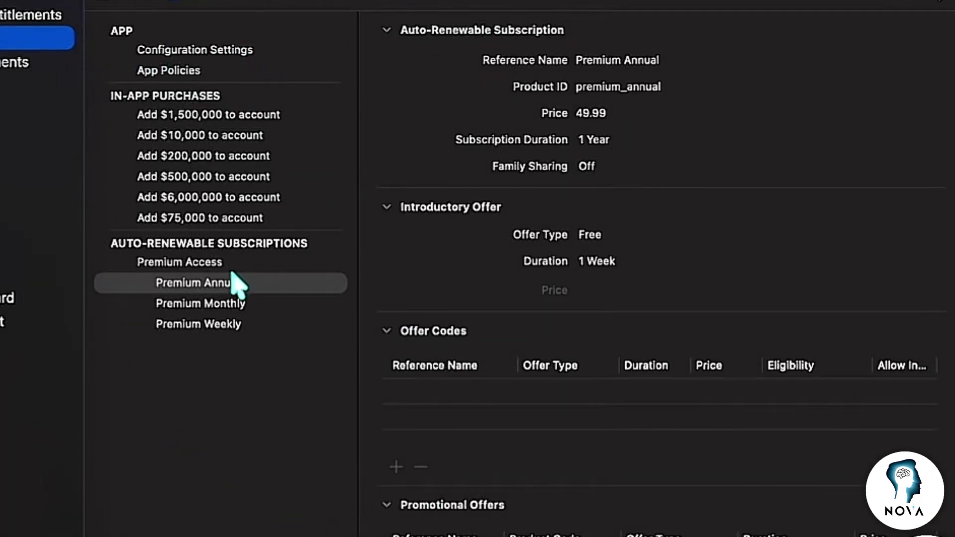
# Review the Premium Access subscription group and its annual, monthly and weekly subscriptions in the StoreKit configuration.
pyautogui.click(216, 262)
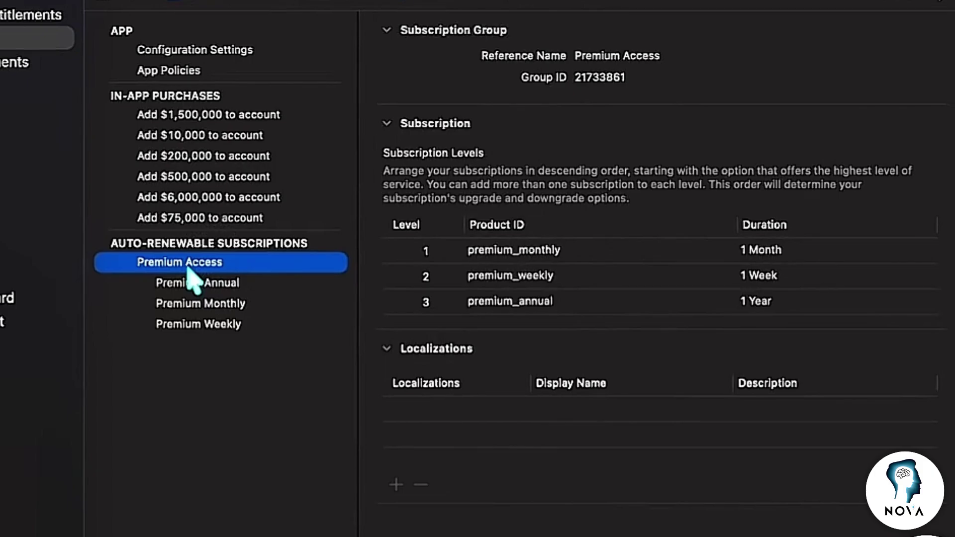
pyautogui.click(219, 281)
pyautogui.click(244, 300)
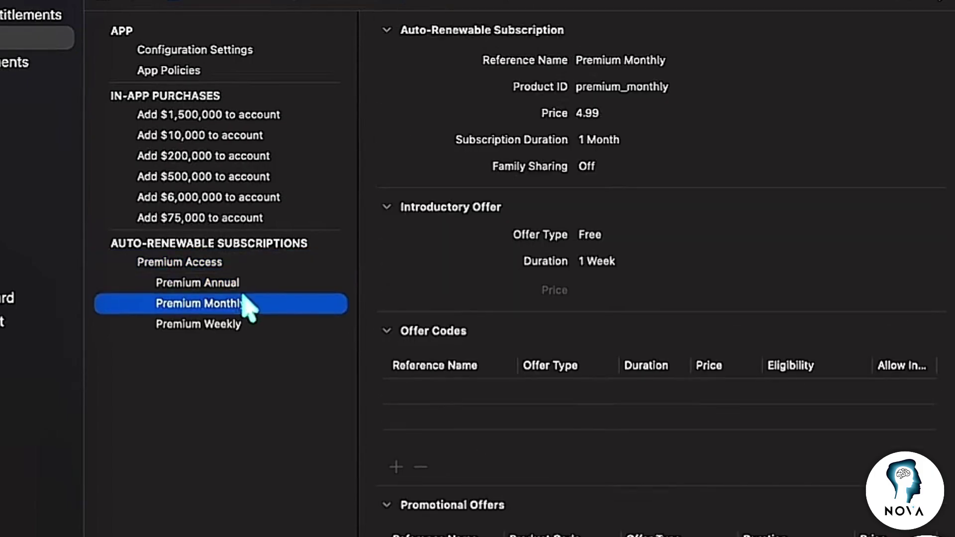
pyautogui.press('Down')
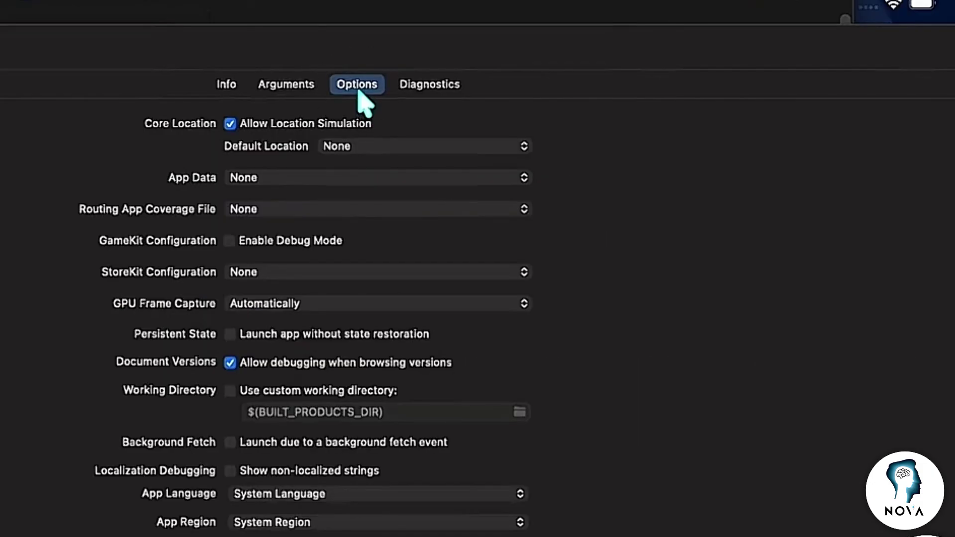
# Set the run scheme's StoreKit configuration to Products.storekit.
pyautogui.click(252, 273)
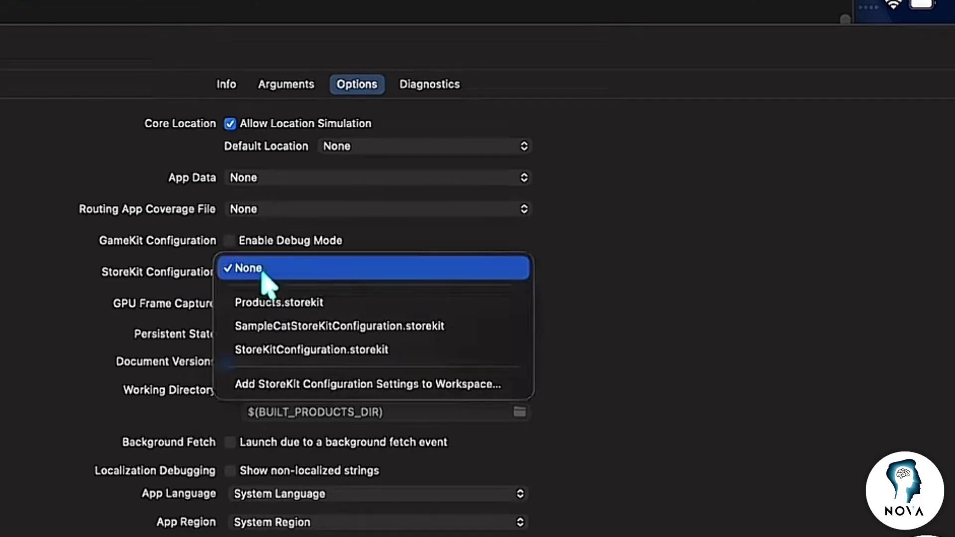
pyautogui.click(294, 303)
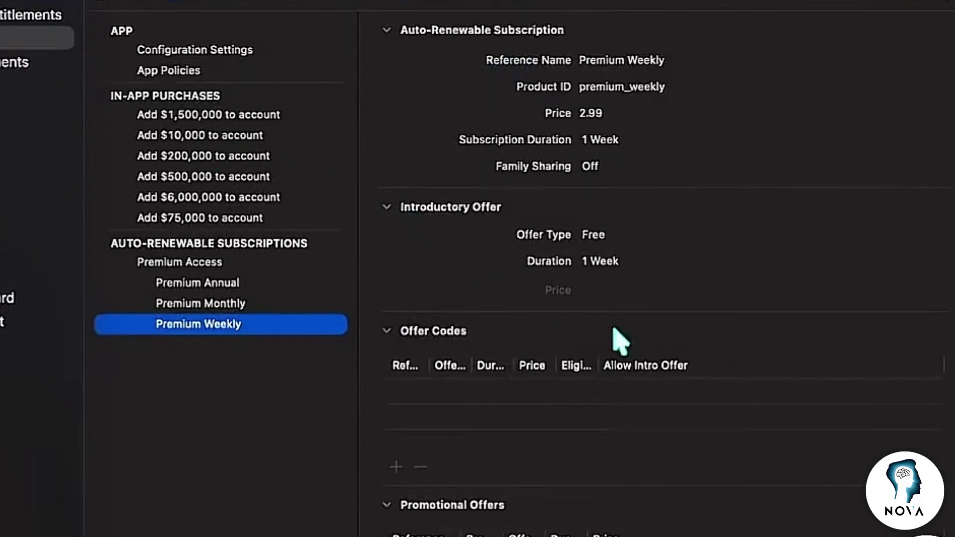